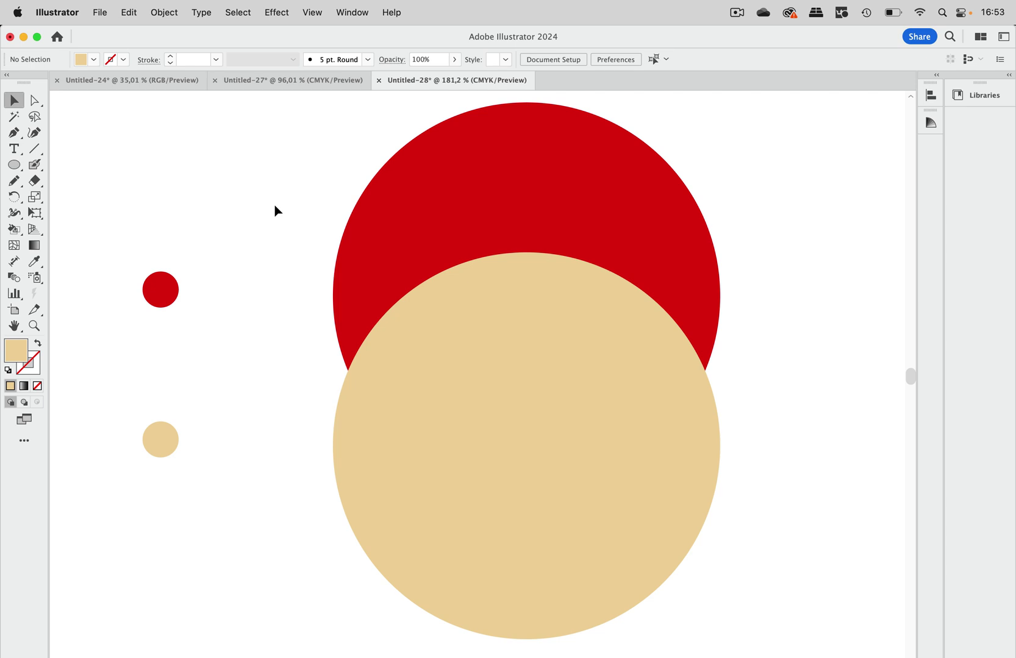
Select the small tan circle, then add the large tan circle to the selection.
left_click(158, 439)
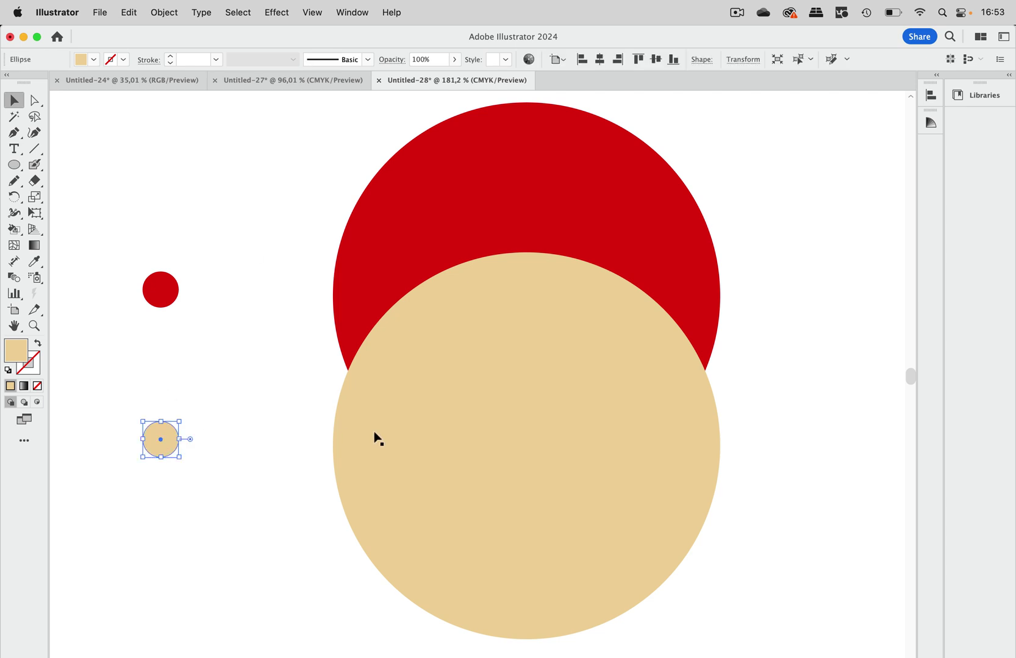
left_click(407, 430, "shift")
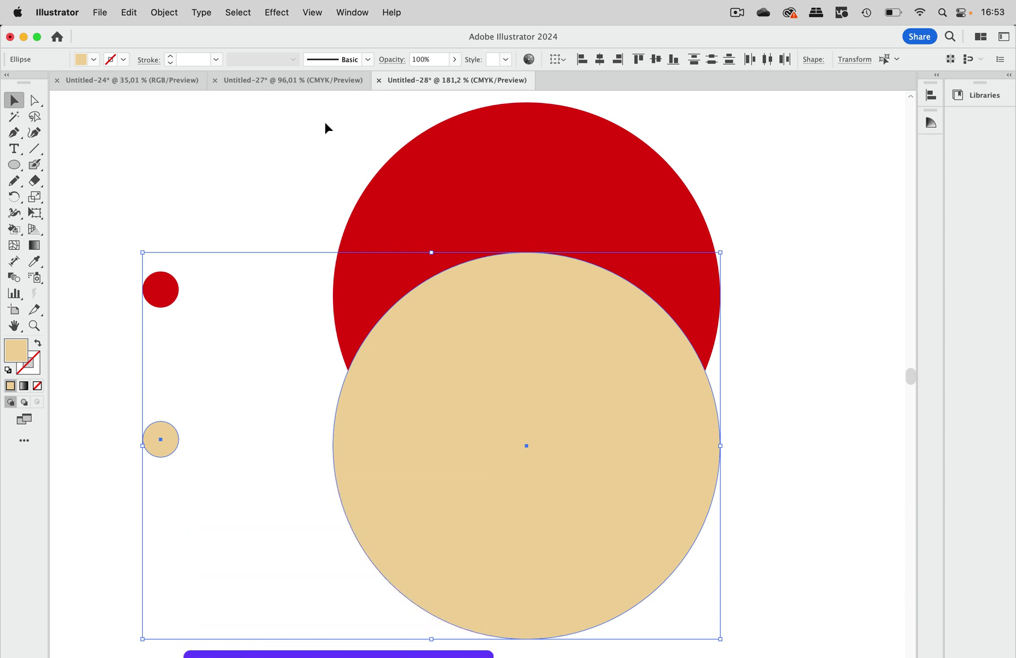
Apply Roughen to both tan circles: Absolute size 5,29 mm, detail 19/in.
left_click(312, 12)
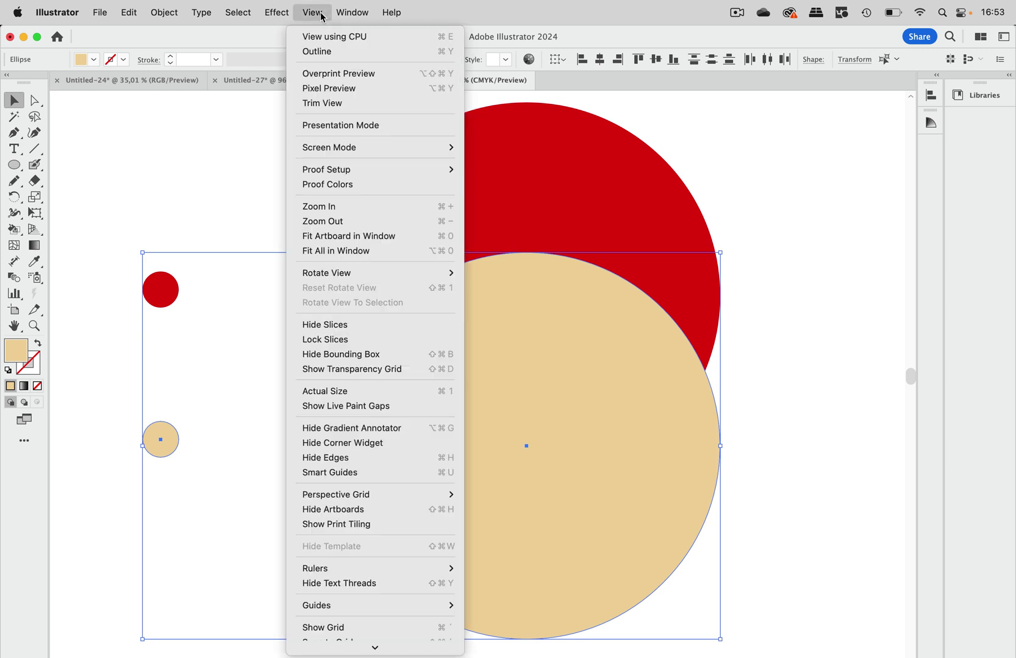
mouse_move(286, 14)
mouse_move(305, 169)
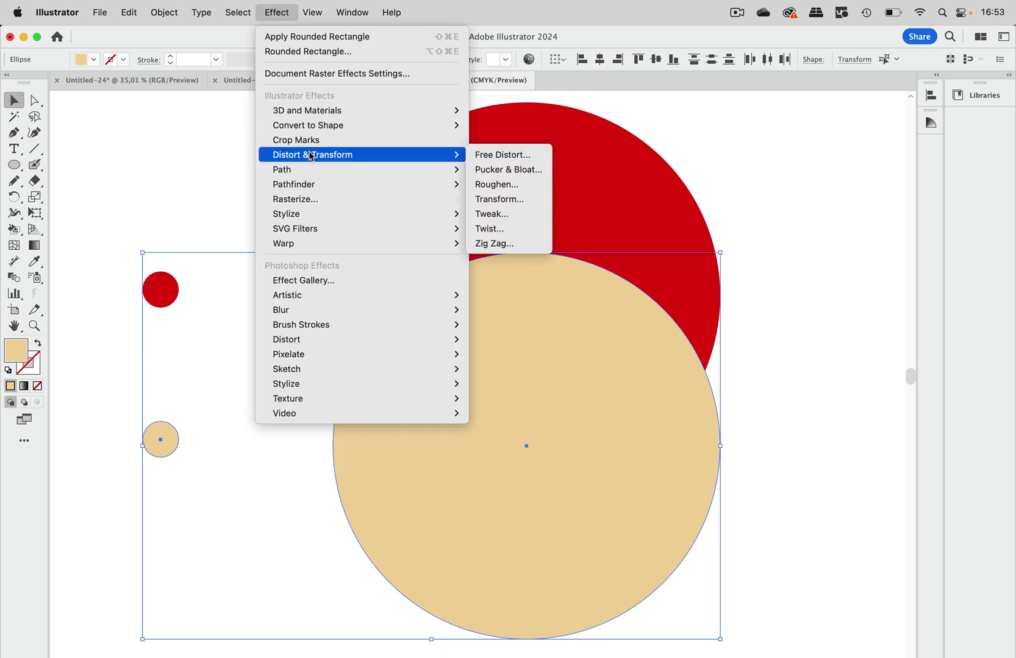
mouse_move(432, 157)
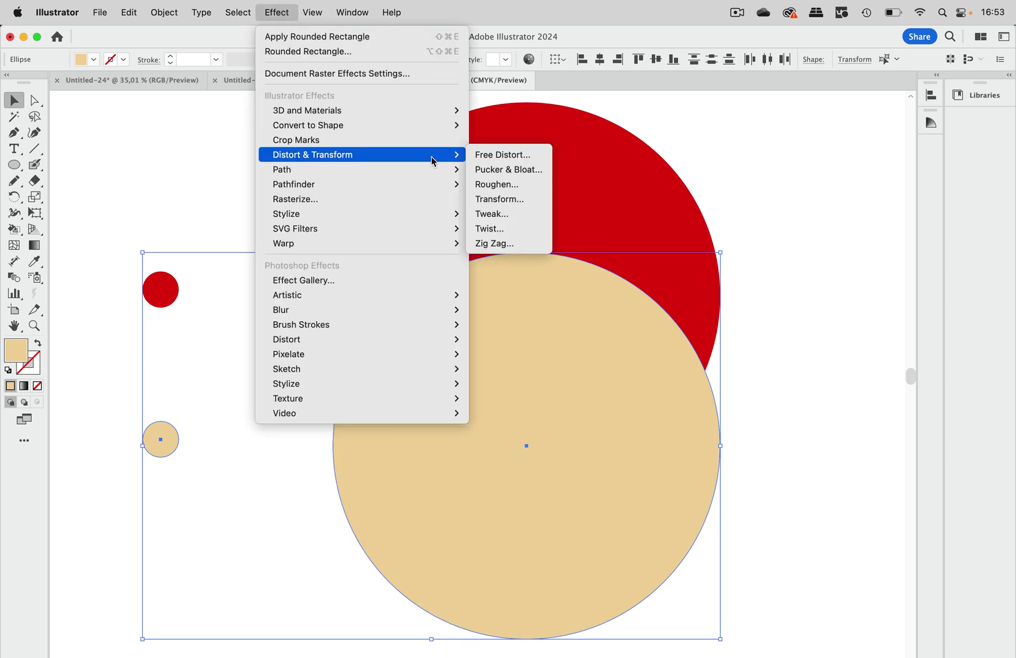
left_click(495, 184)
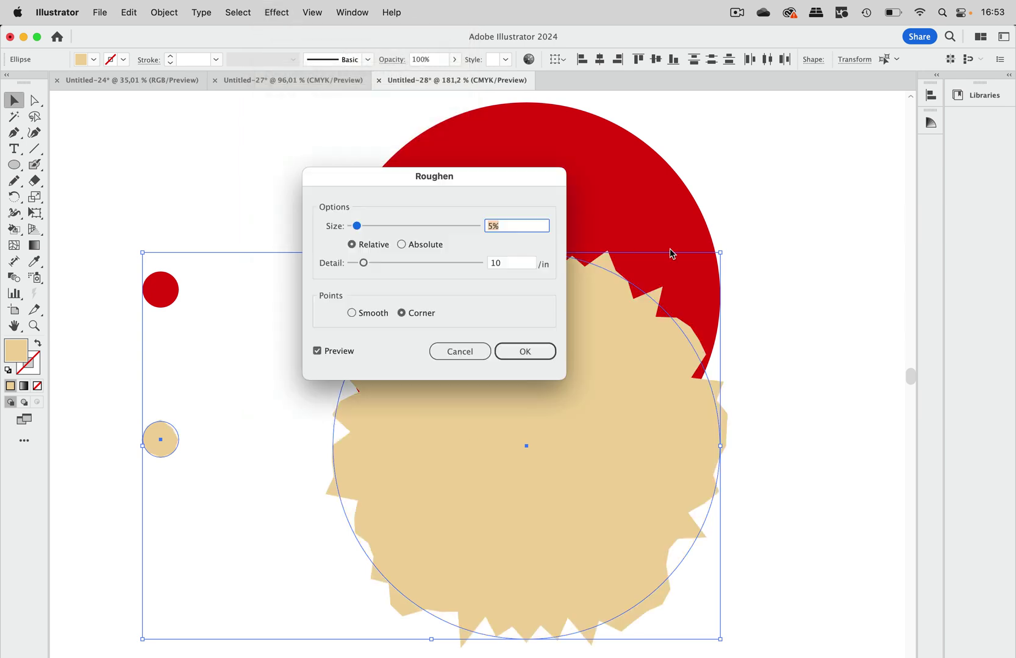
left_click(418, 248)
left_click_drag(364, 270, 386, 267)
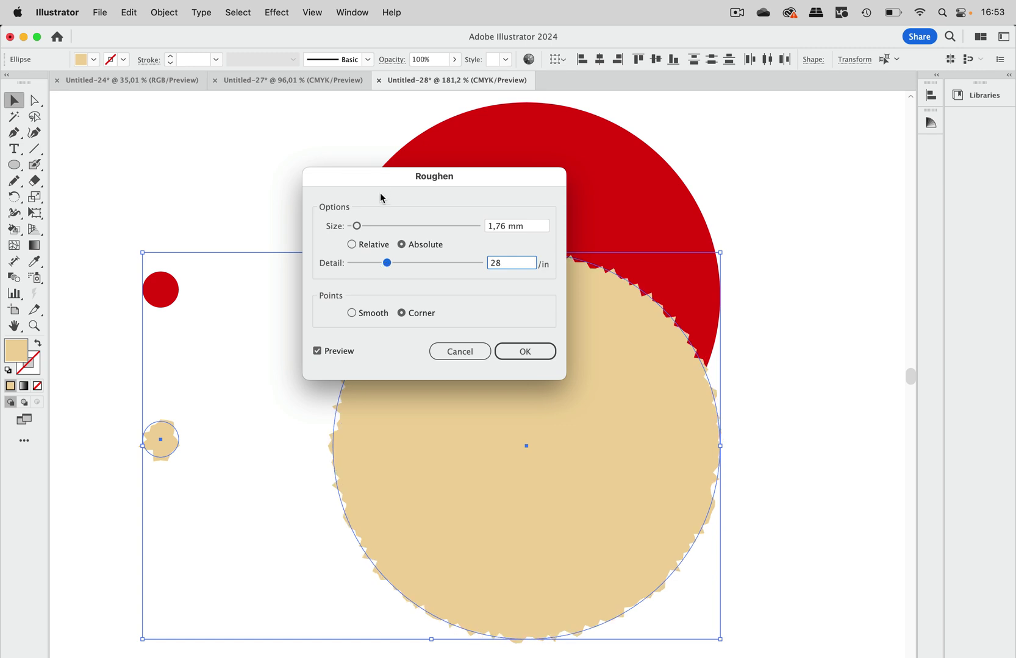
left_click_drag(383, 183, 231, 129)
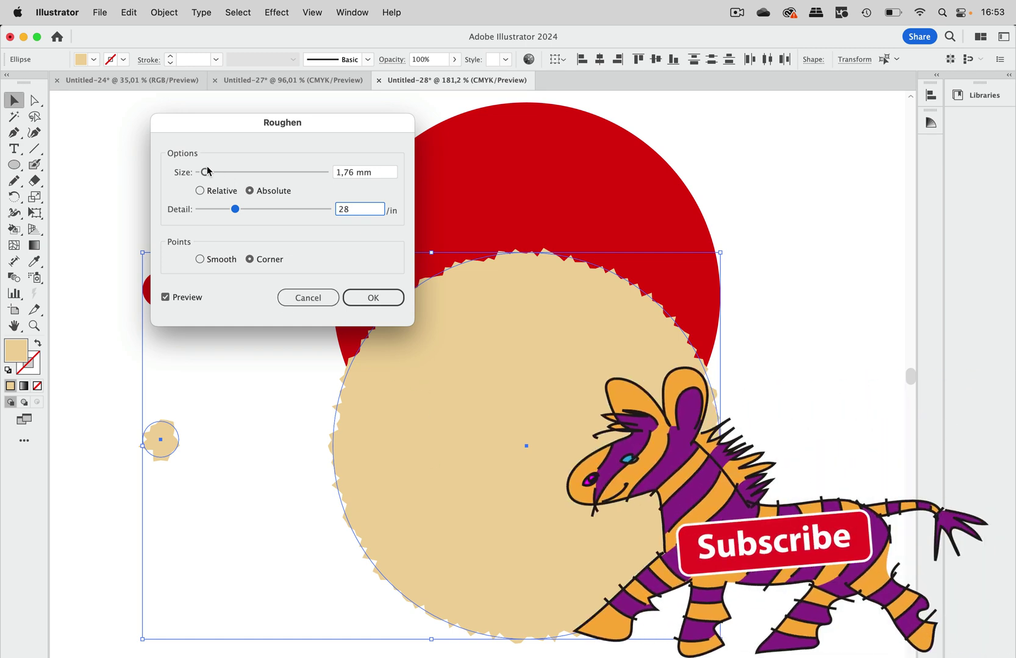
mouse_move(208, 171)
left_mouse_down()
mouse_move(221, 176)
mouse_move(223, 210)
mouse_move(217, 173)
left_mouse_up()
left_click(236, 209)
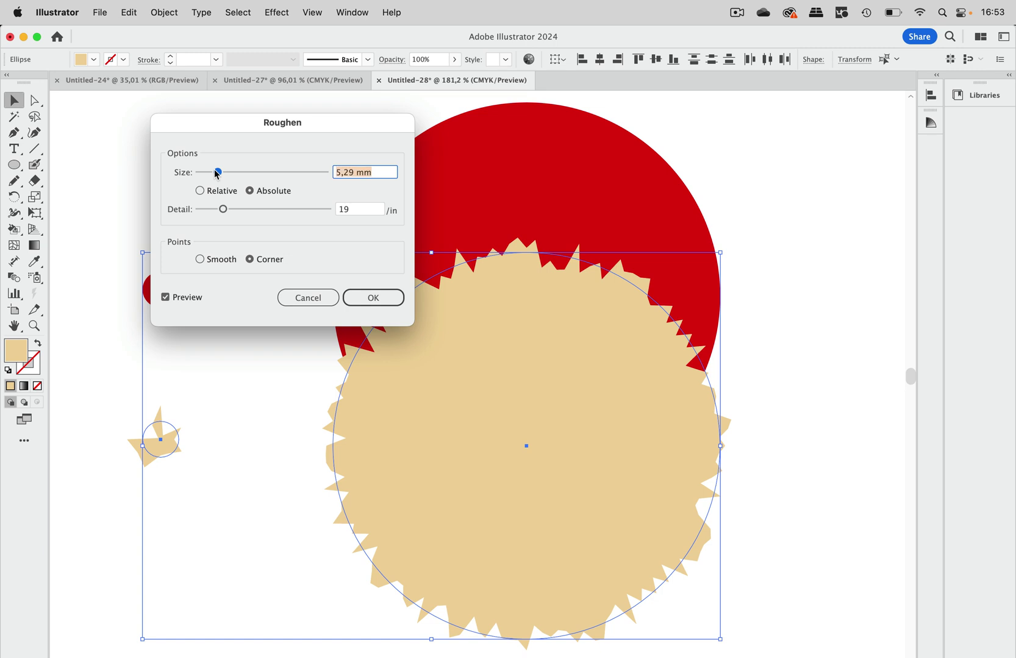
left_click(373, 298)
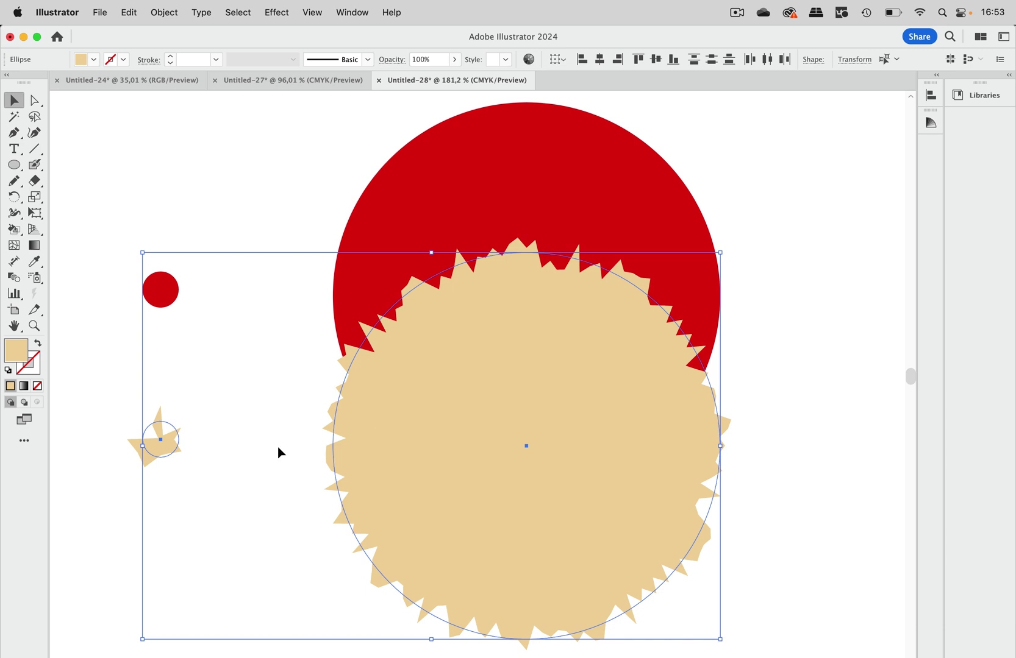
Select both red circles and preview Zig Zag at 1,76 mm absolute with 4 ridges.
left_click(403, 197)
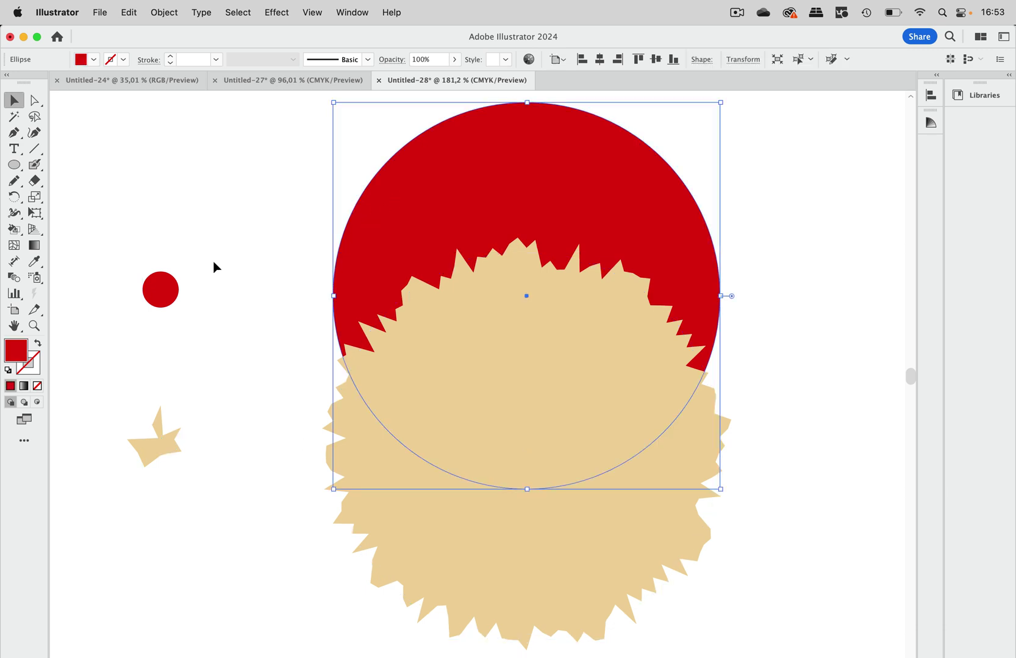
left_click(172, 290, "shift")
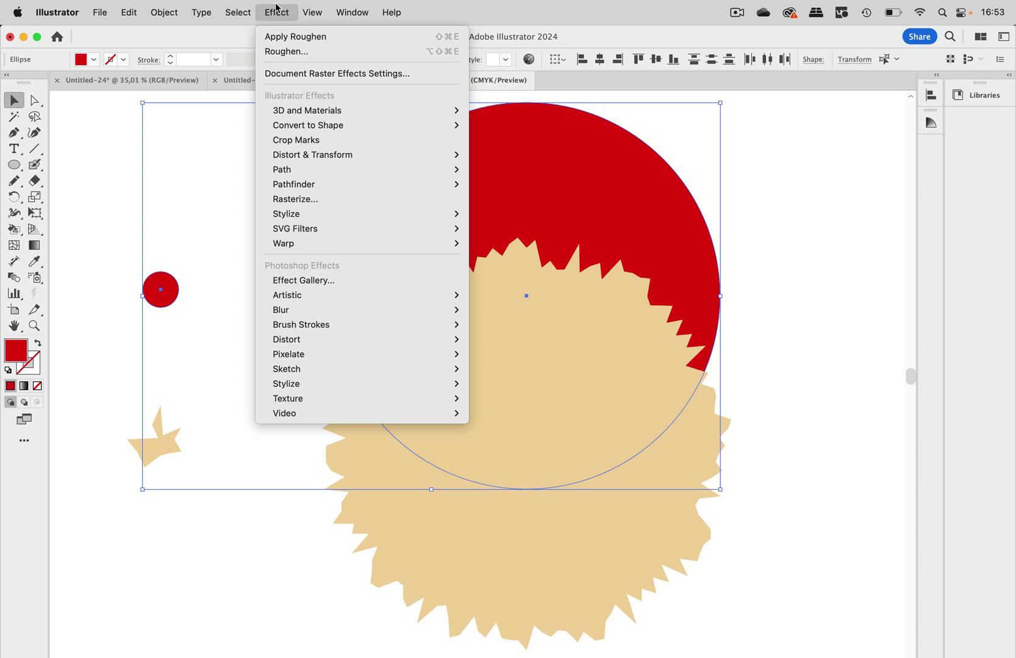
left_click(278, 9)
mouse_move(308, 154)
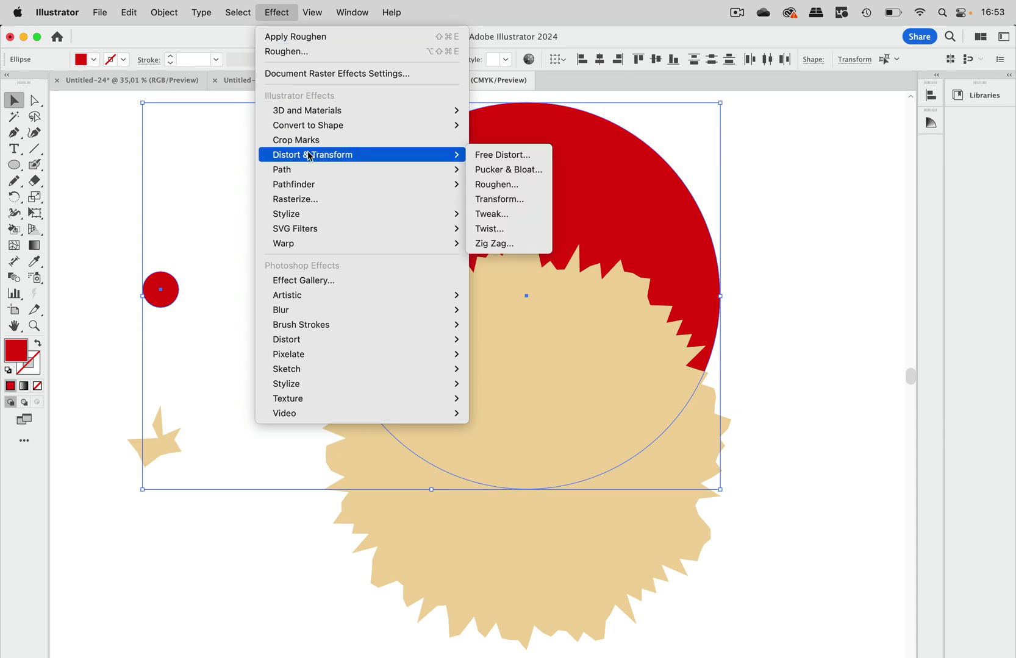
left_click(506, 245)
left_click_drag(380, 284, 634, 216)
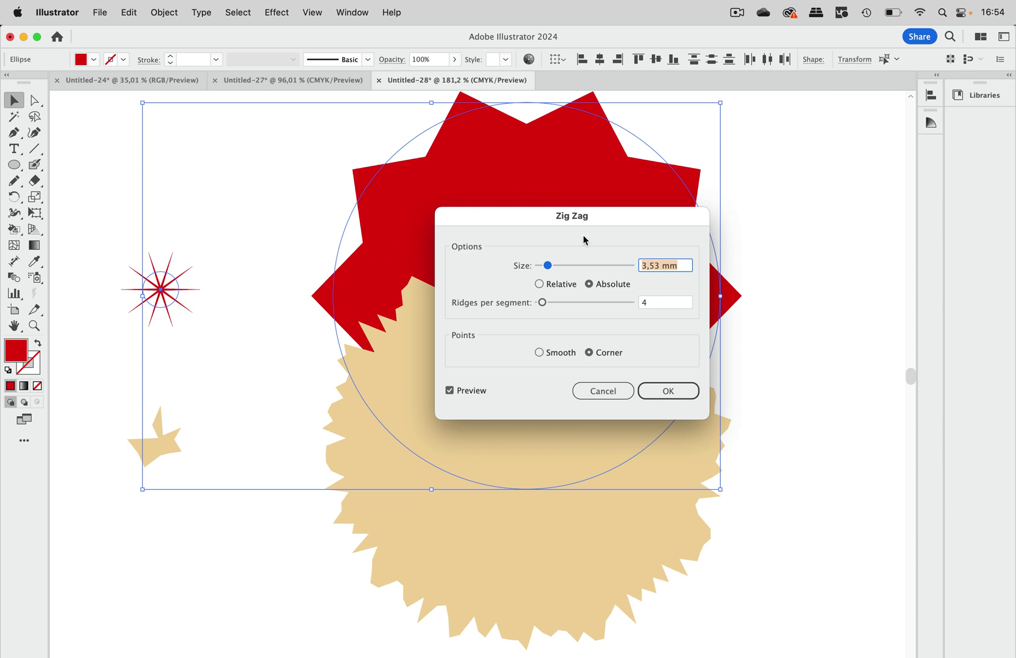
left_click(672, 262)
left_click_drag(671, 263, 629, 264)
left_click_drag(548, 266, 543, 266)
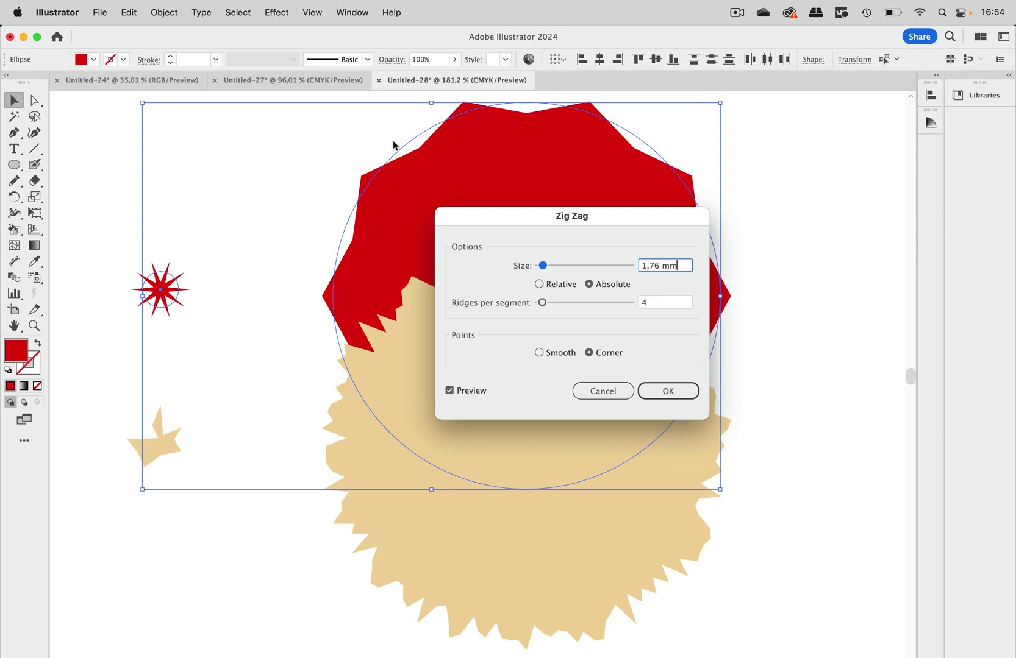
left_click(560, 285)
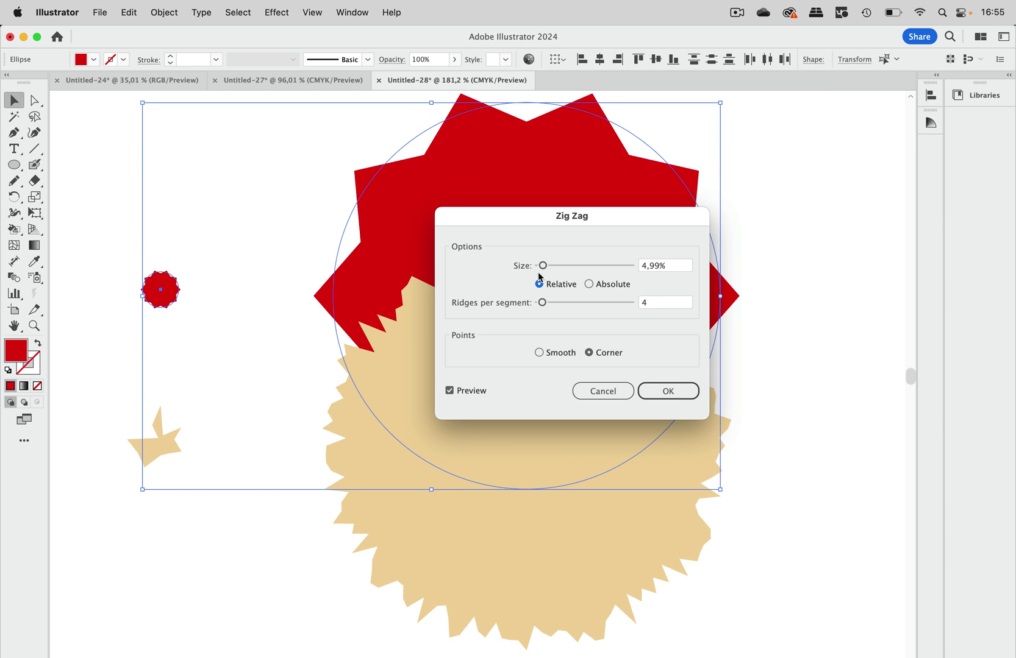
left_click(611, 286)
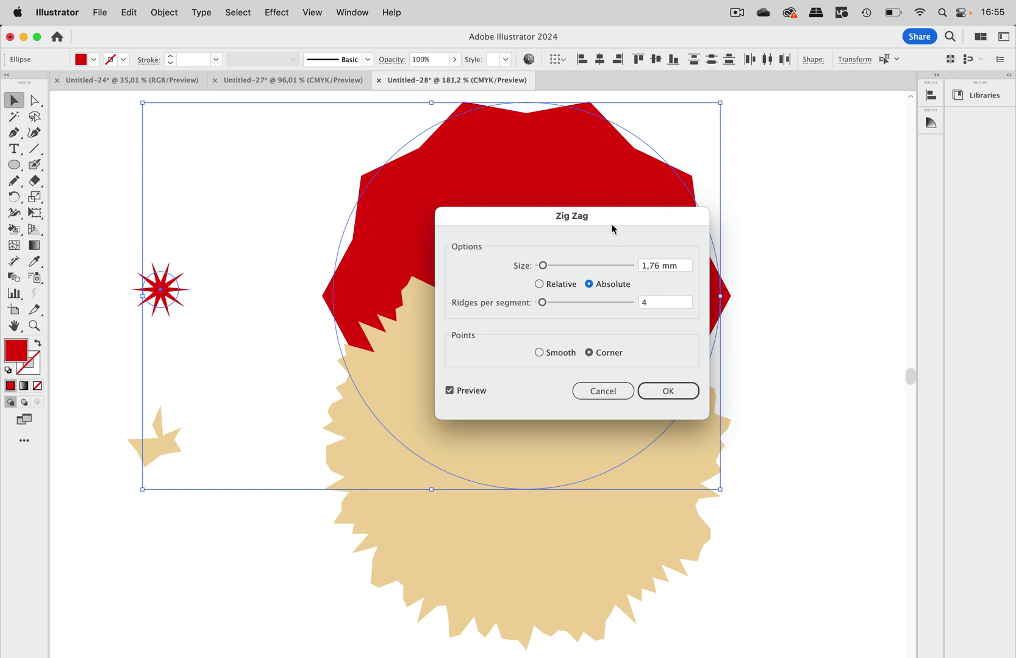
left_click_drag(620, 215, 432, 299)
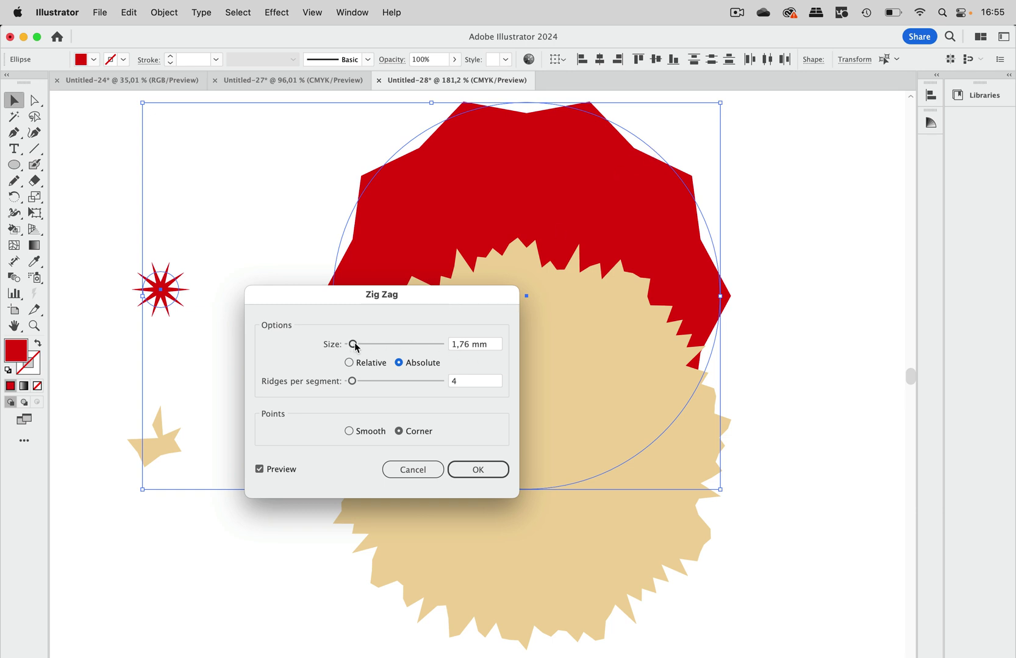
Commit the Zig Zag on the red circles, deselect, then select the small red star.
left_click(482, 471)
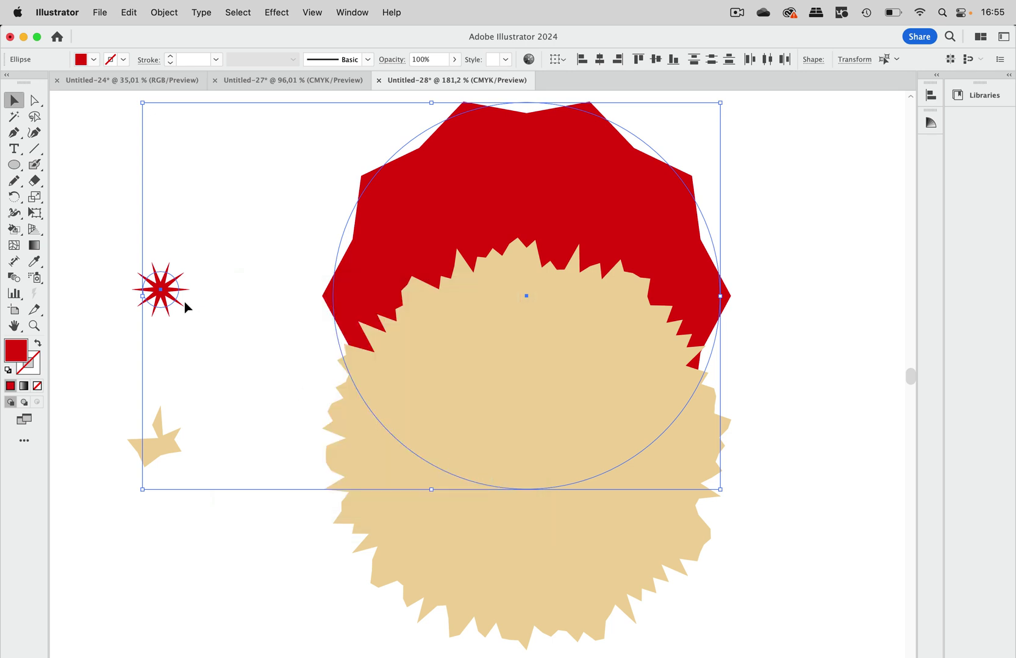
left_click(187, 292)
left_click(185, 290)
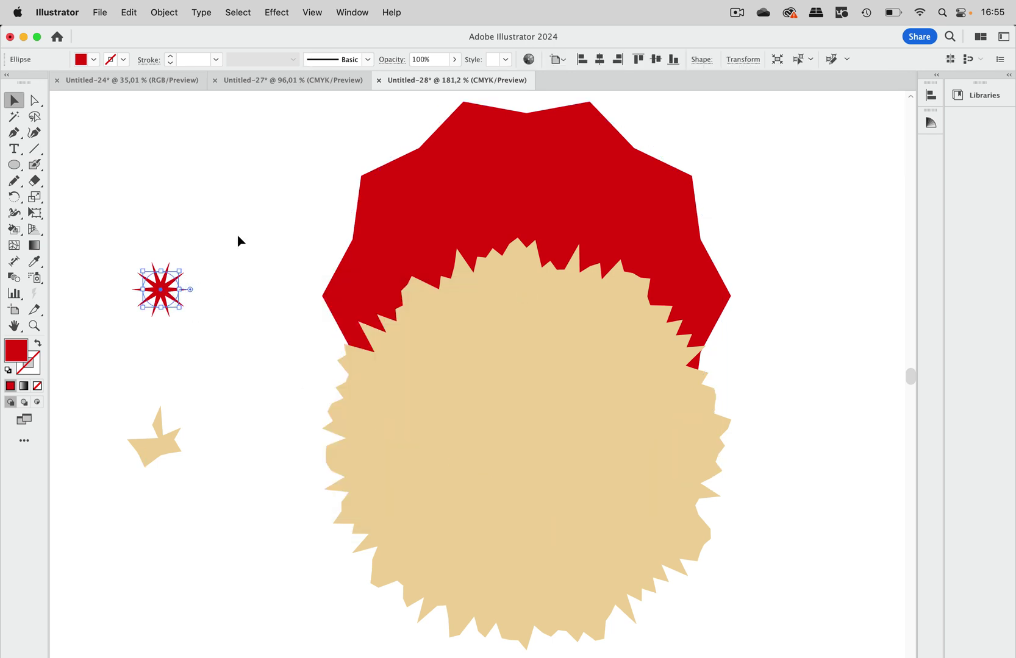
Through the Appearance panel, change the star's Zig Zag to 3 ridges per segment.
left_click(339, 16)
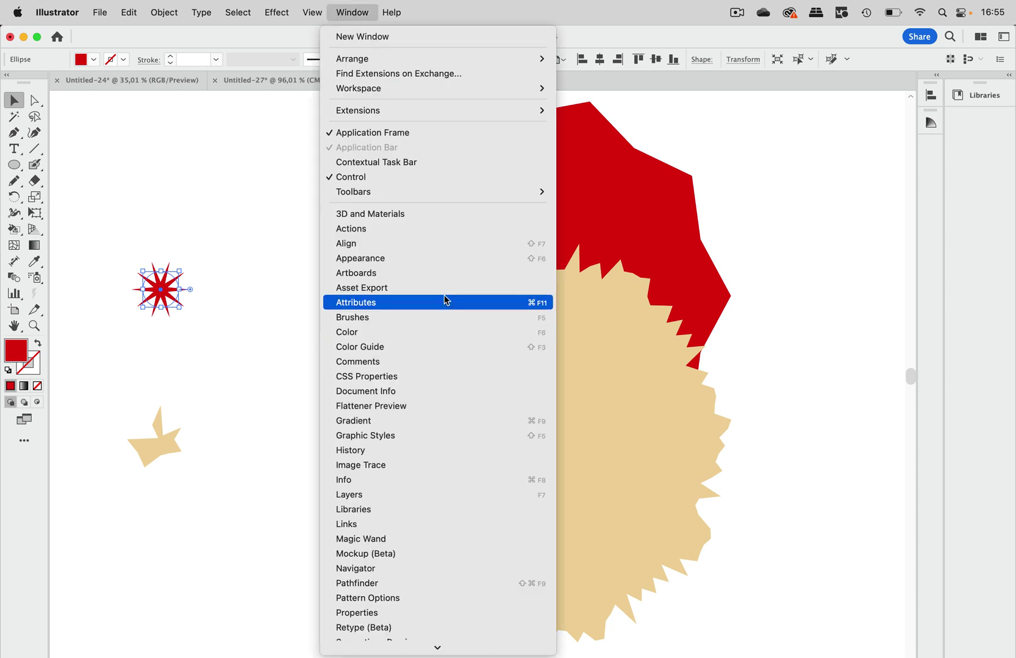
left_click(446, 261)
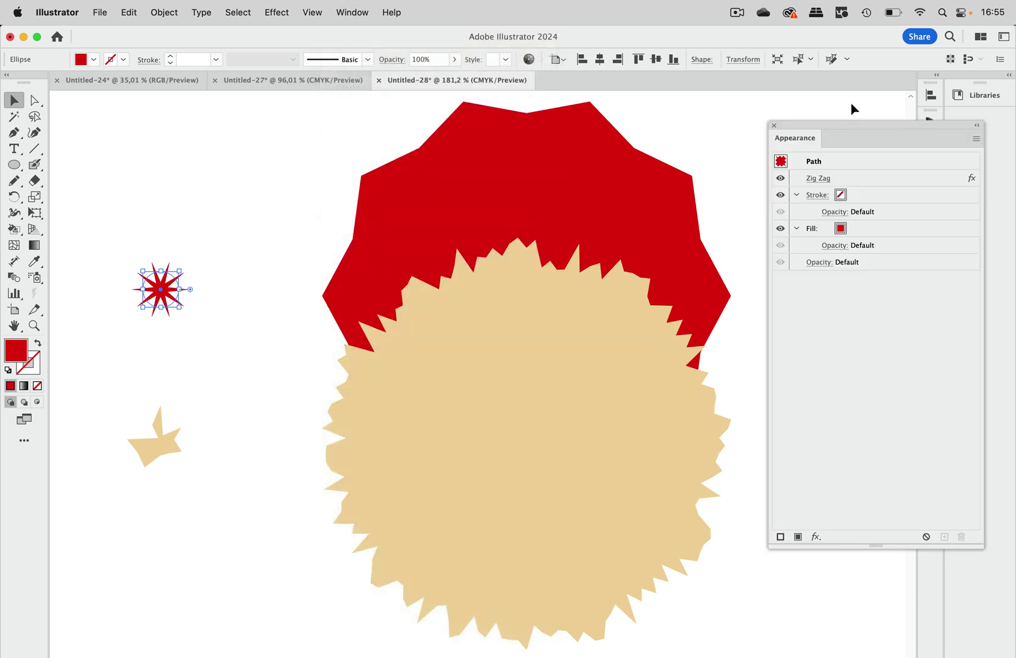
left_click_drag(852, 125, 345, 169)
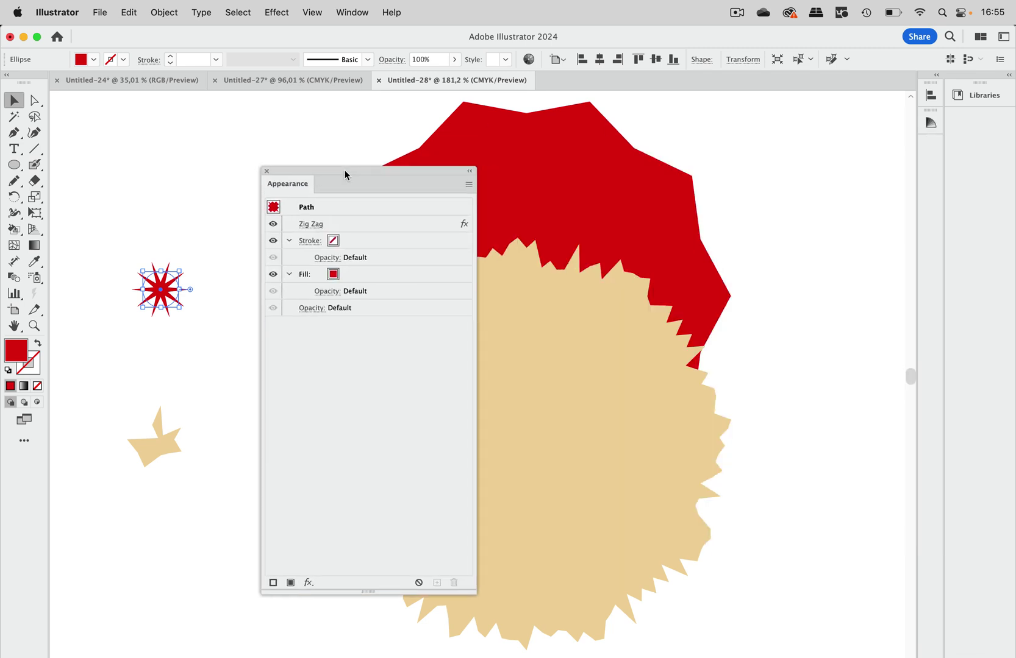
left_click(314, 226)
left_click_drag(351, 382, 346, 382)
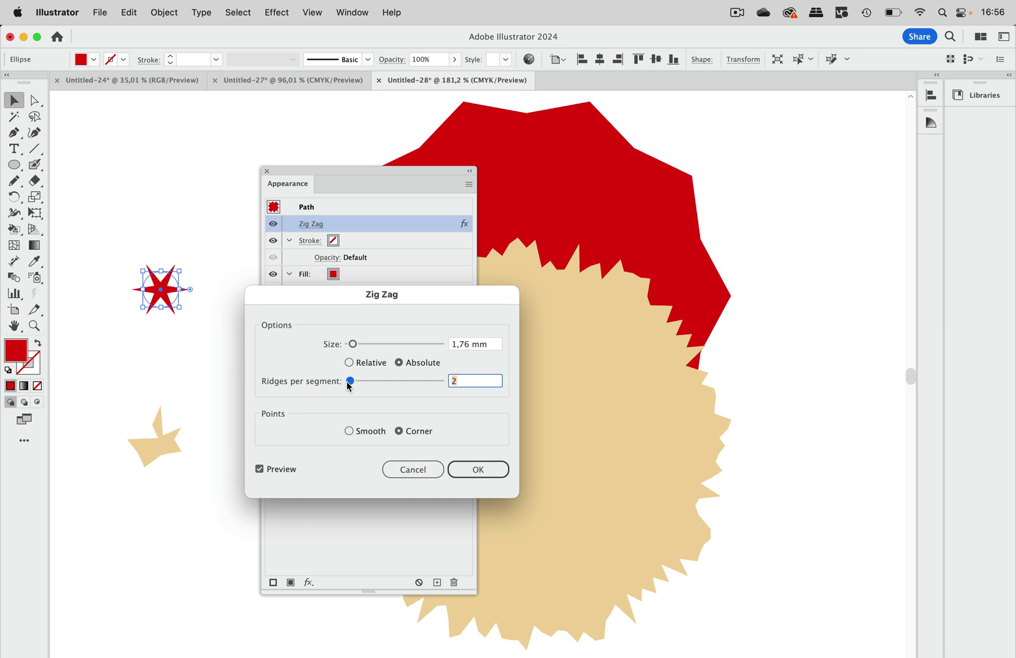
type("0")
key("BackSpace")
type("3")
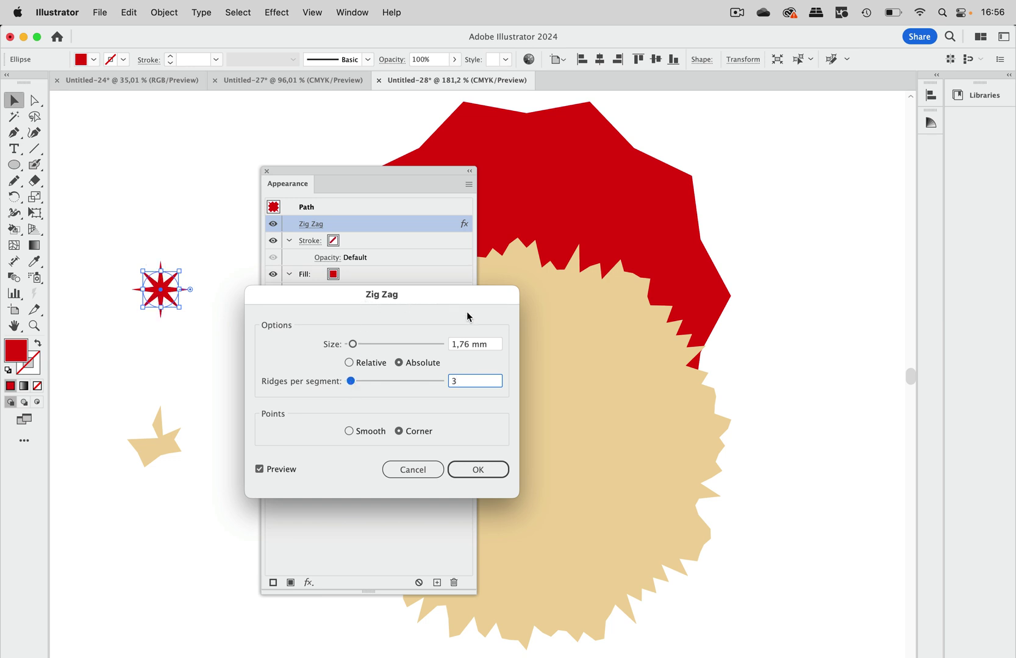
left_click(470, 470)
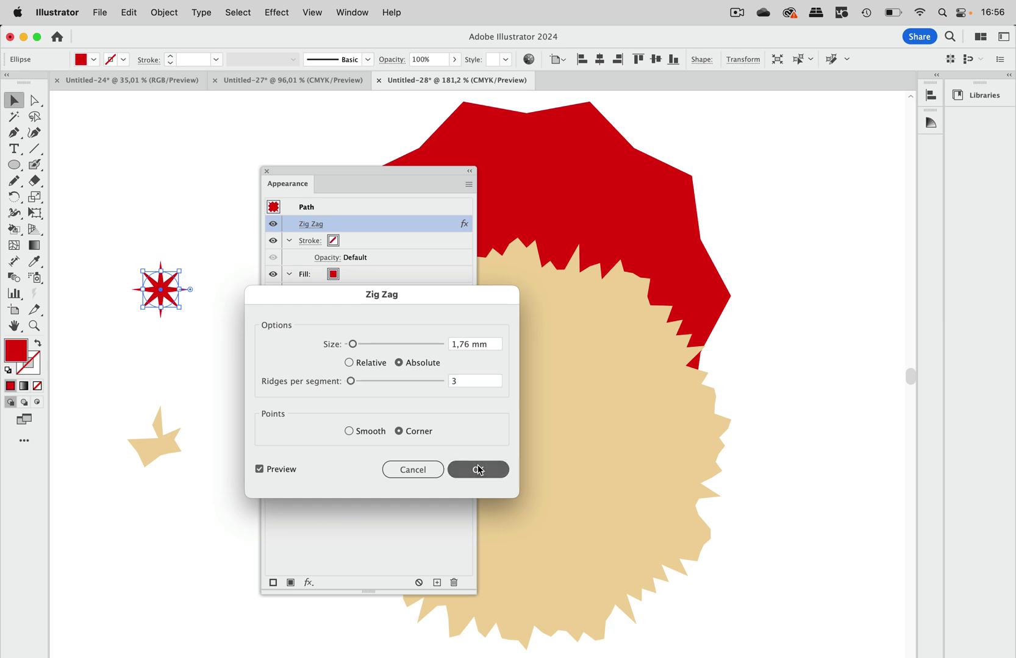
left_click_drag(322, 172, 581, 172)
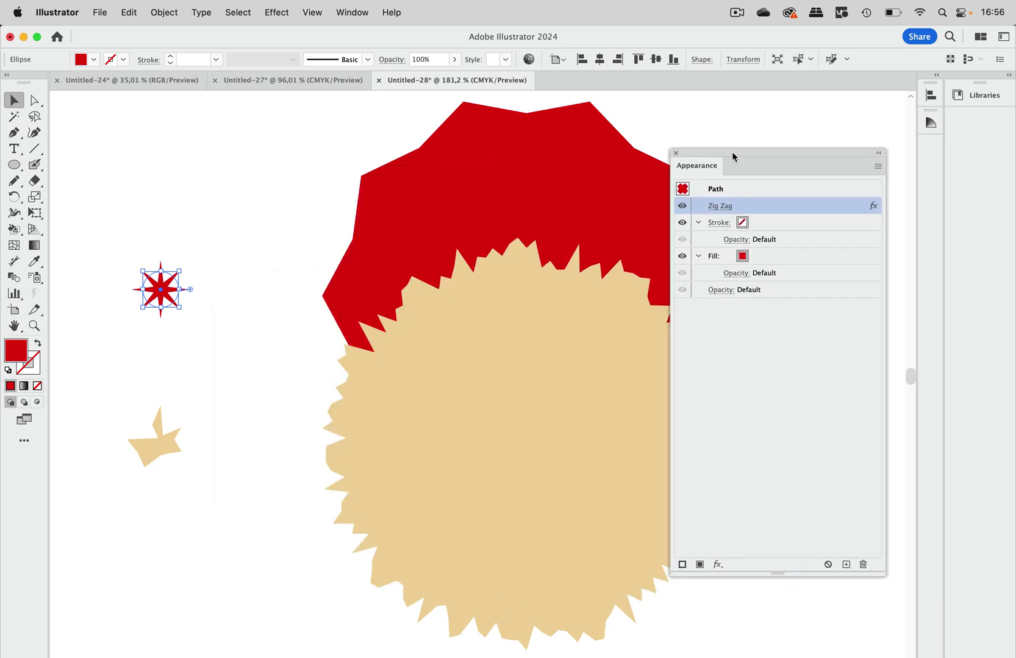
Paint a thin freehand brush curve above the hat, then delete it.
scroll(402, 214, "up", 3)
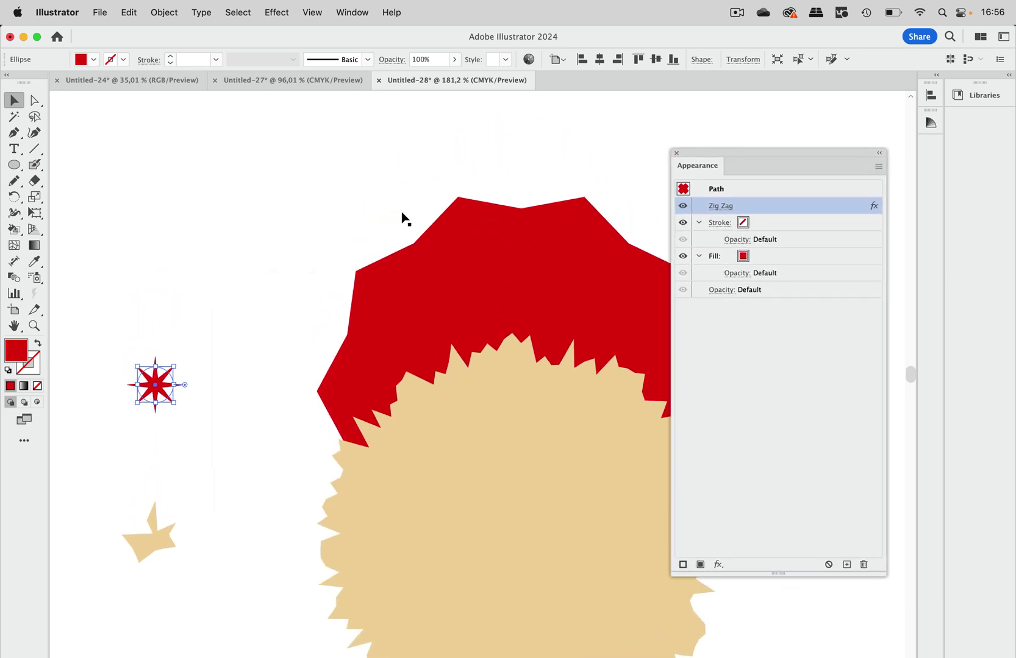
scroll(392, 250, "up", 5)
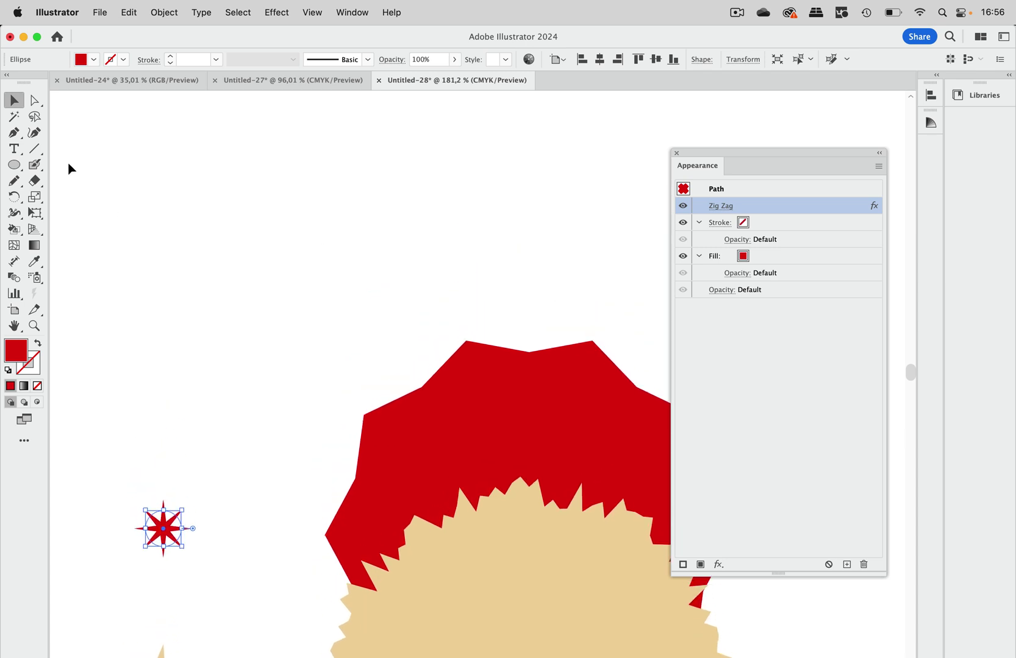
left_click(15, 182)
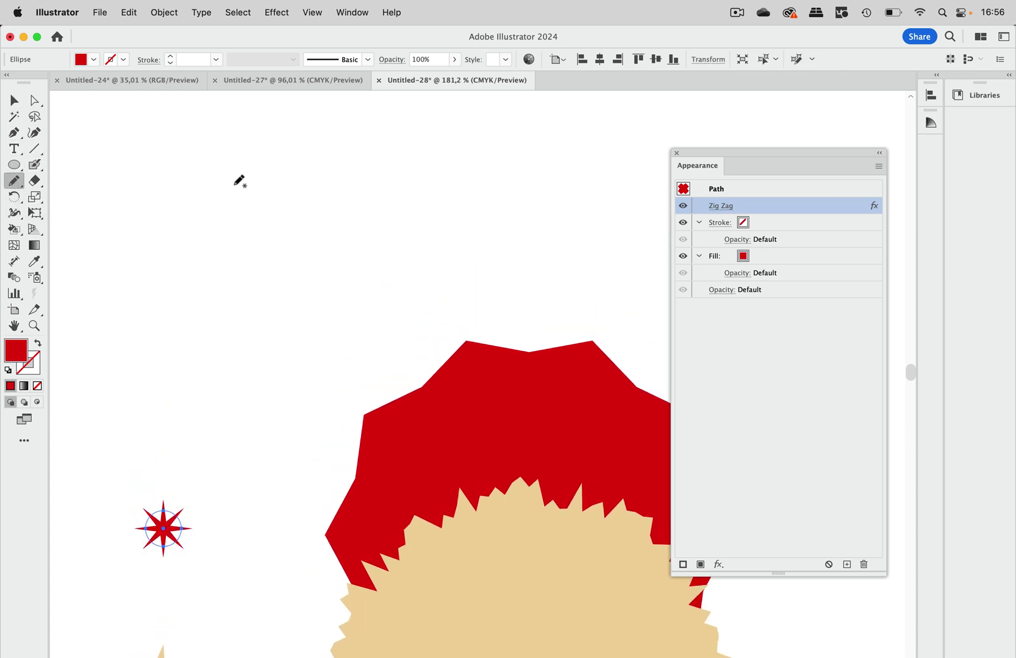
mouse_move(207, 160)
left_mouse_down()
mouse_move(149, 228)
mouse_move(197, 276)
mouse_move(360, 193)
mouse_move(415, 279)
mouse_move(500, 105)
left_mouse_up()
scroll(479, 182, "up", 3)
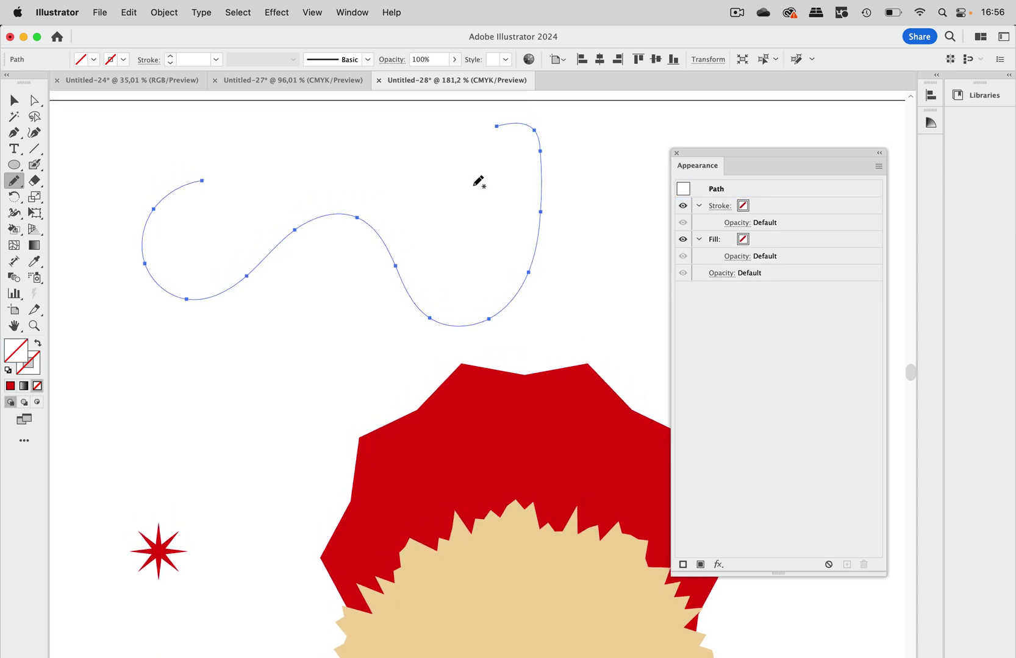
key("BackSpace")
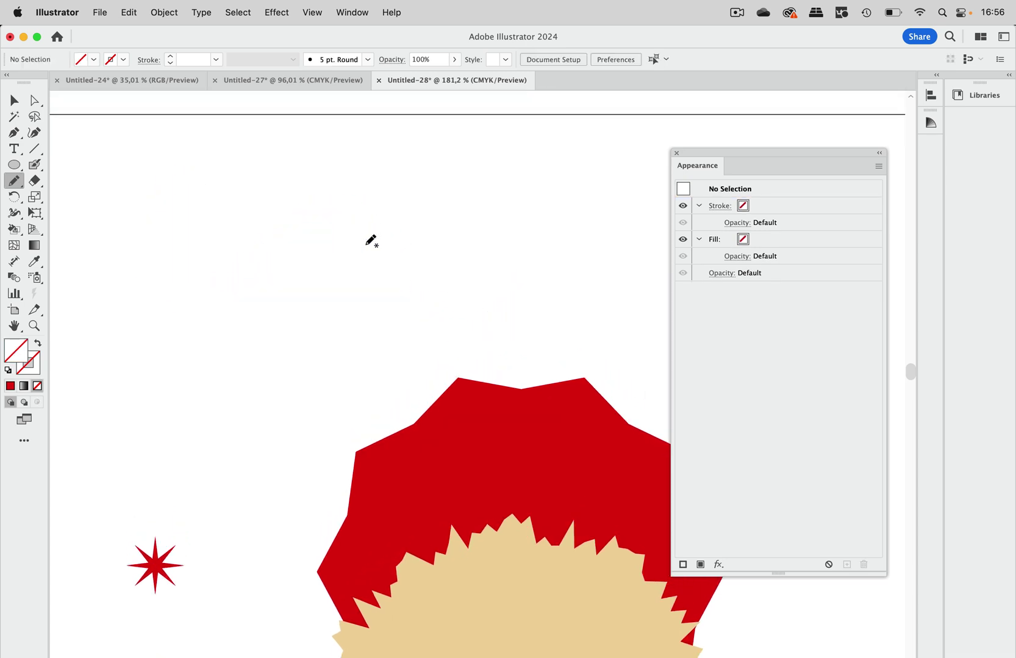
Draw a three-anchor curved Pen path with a hooked left end above the hat.
left_click(14, 132)
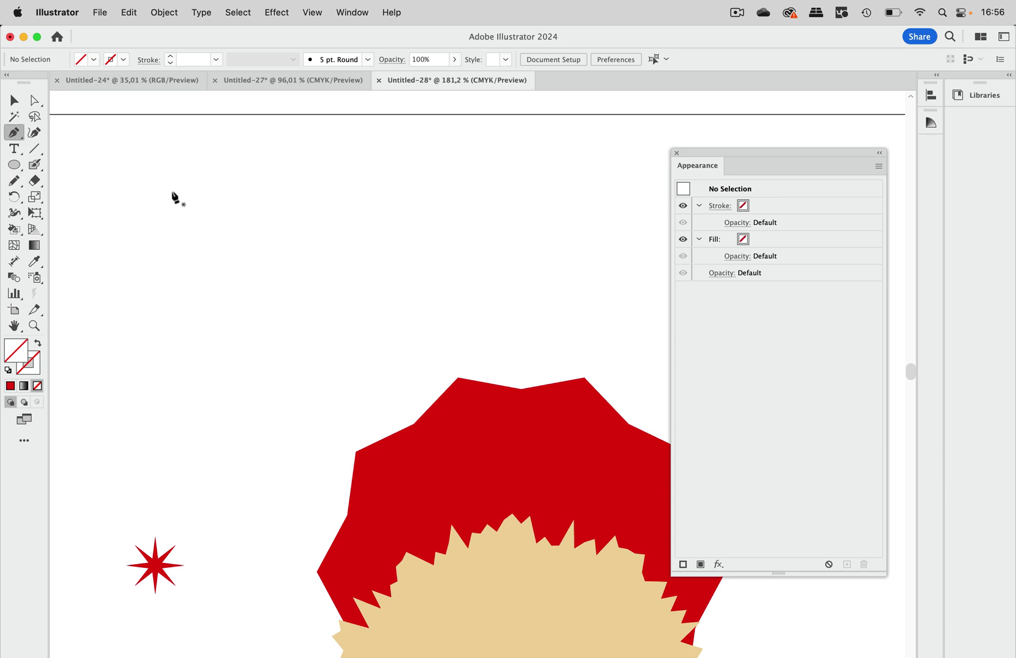
left_click_drag(173, 192, 121, 226)
left_click_drag(185, 269, 220, 266)
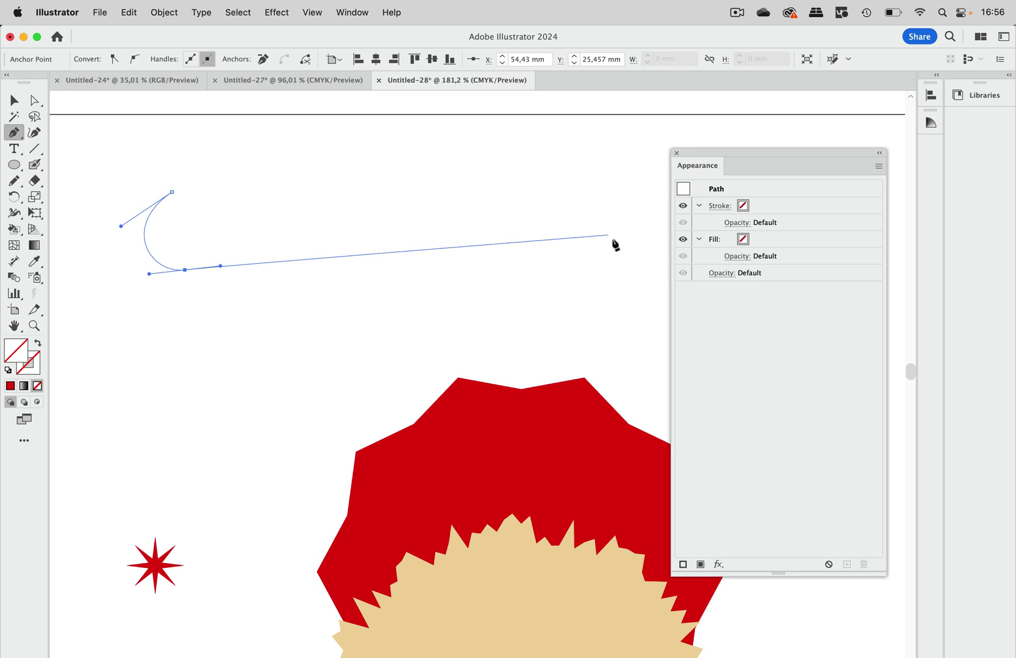
left_click_drag(616, 242, 697, 307)
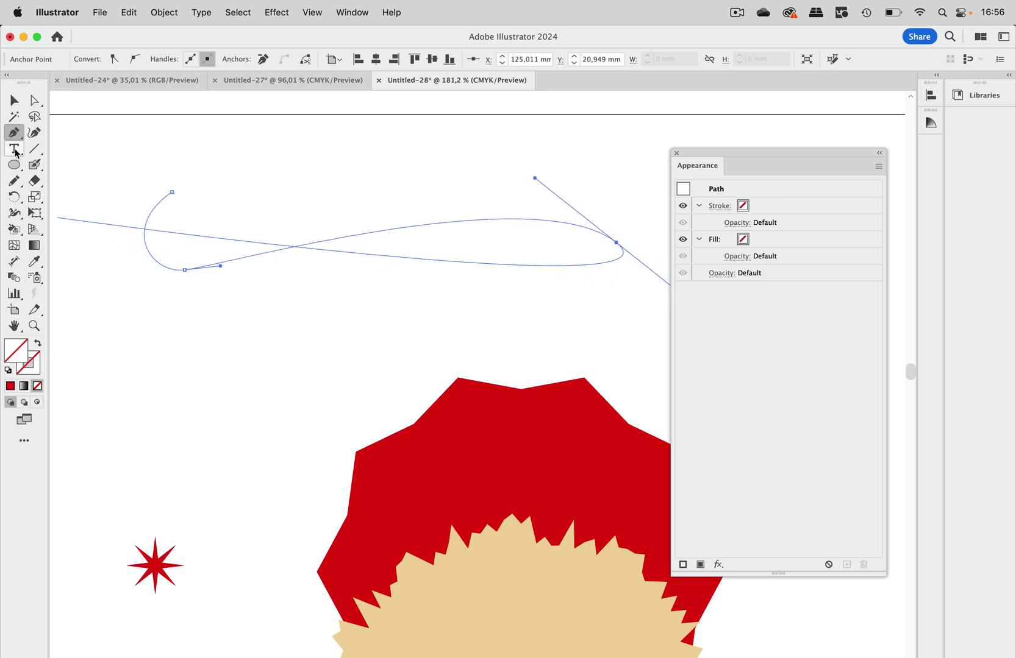
left_click(34, 100)
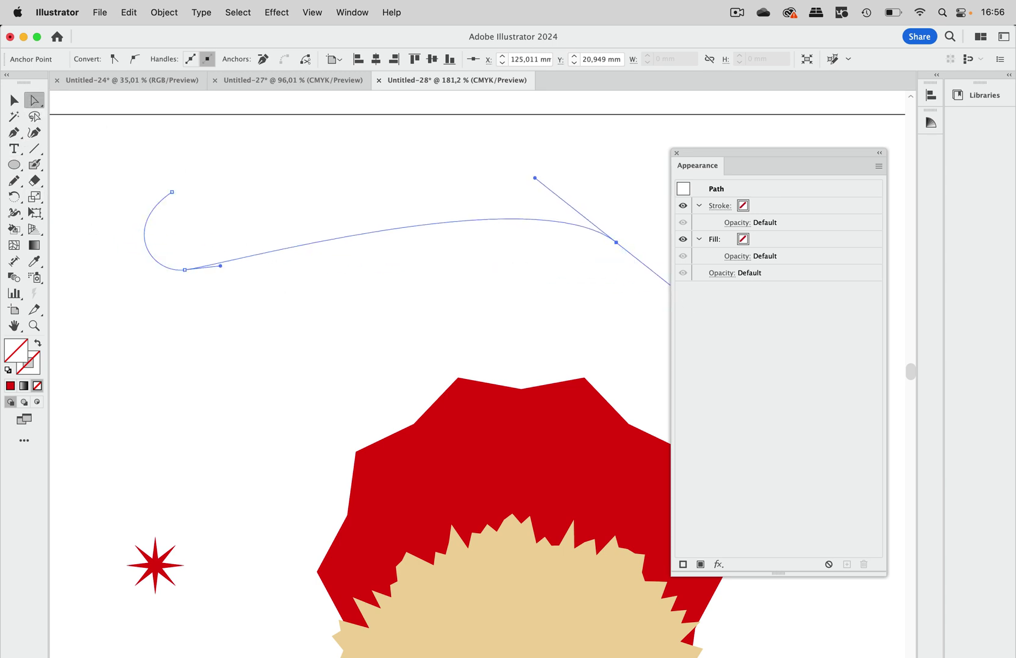
left_click_drag(221, 265, 309, 225)
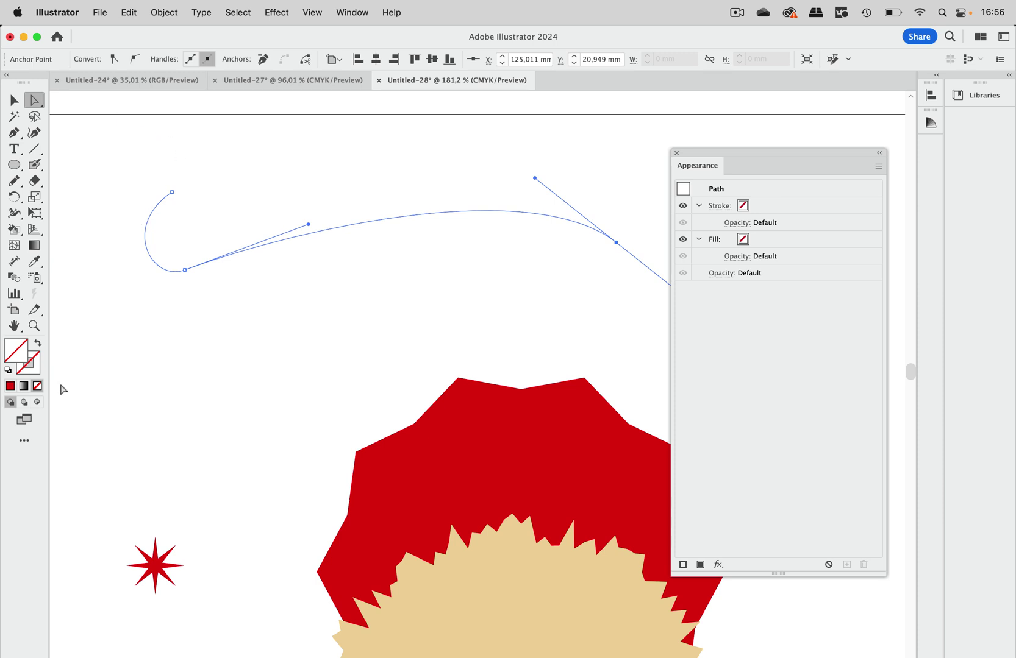
Stroke the curve purple (#8845ff) at 1 pt and reselect it with the Selection tool.
left_click(37, 369)
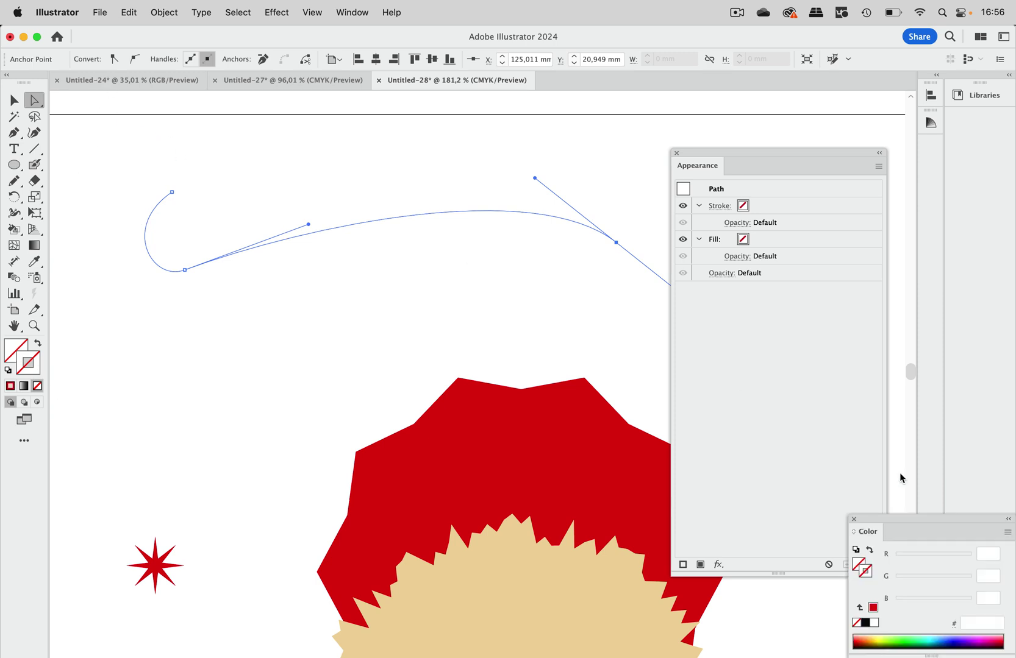
left_click(964, 640)
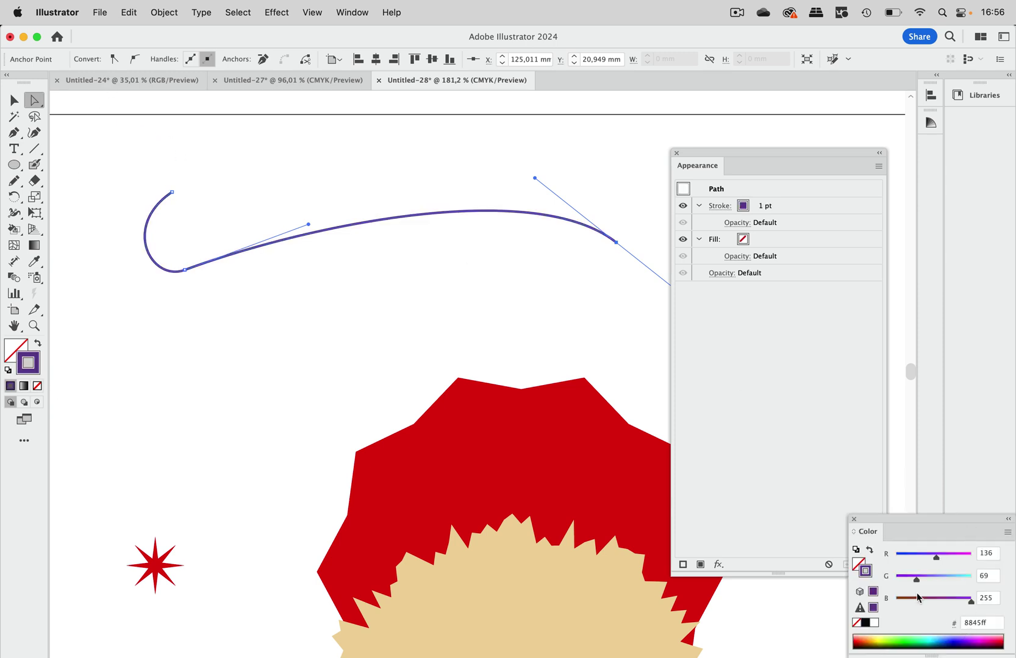
left_click(853, 518)
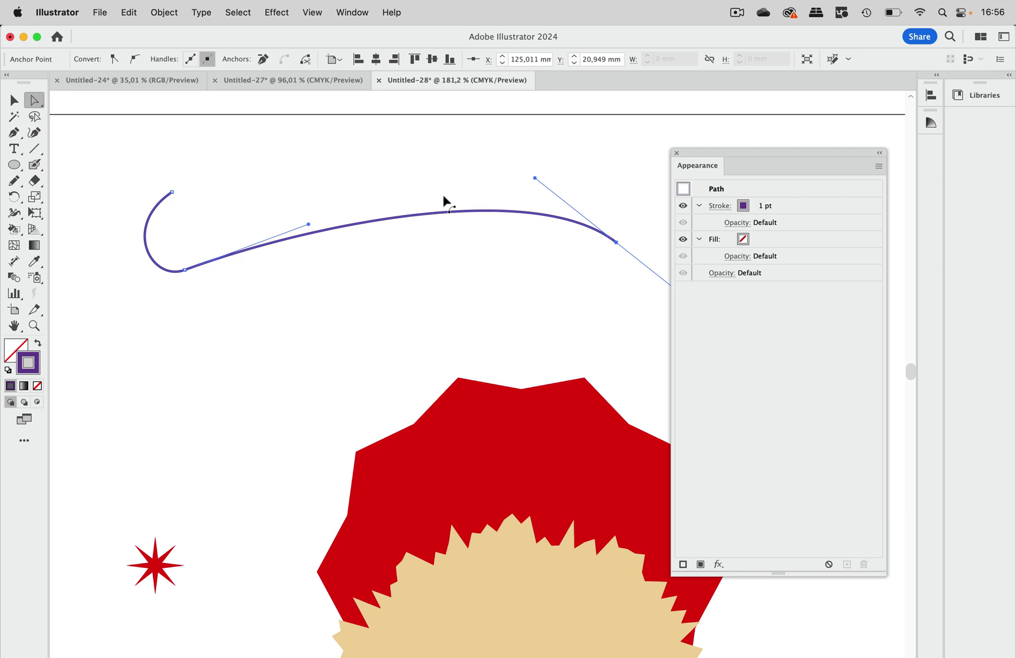
left_click(14, 102)
left_click(152, 163)
left_click(167, 197)
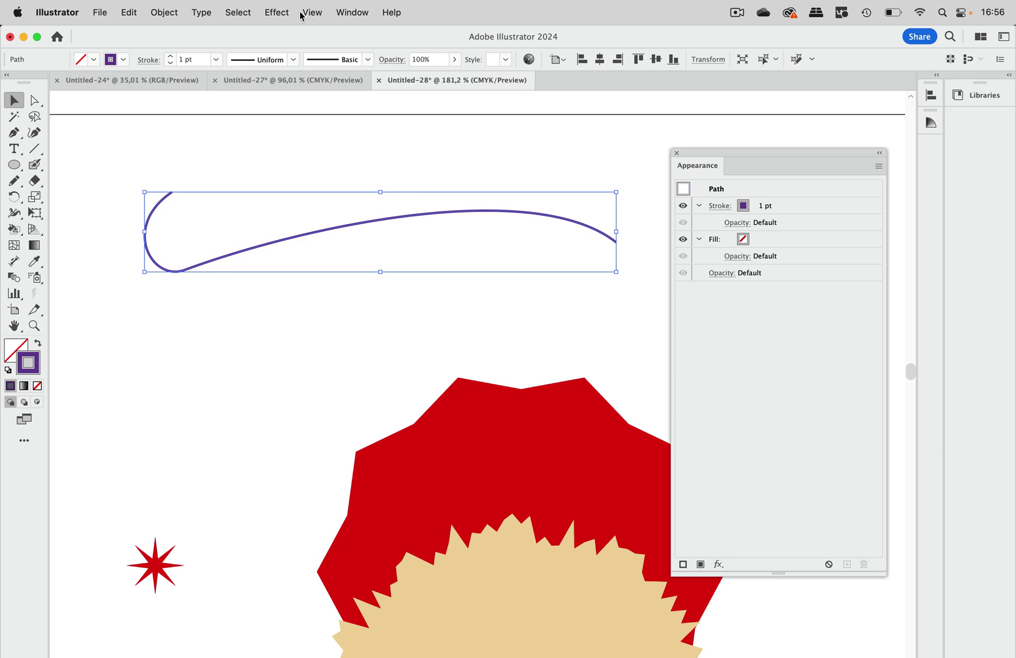
Apply Zig Zag to the purple curve with 15 ridges per segment at 1,76 mm.
left_click(276, 12)
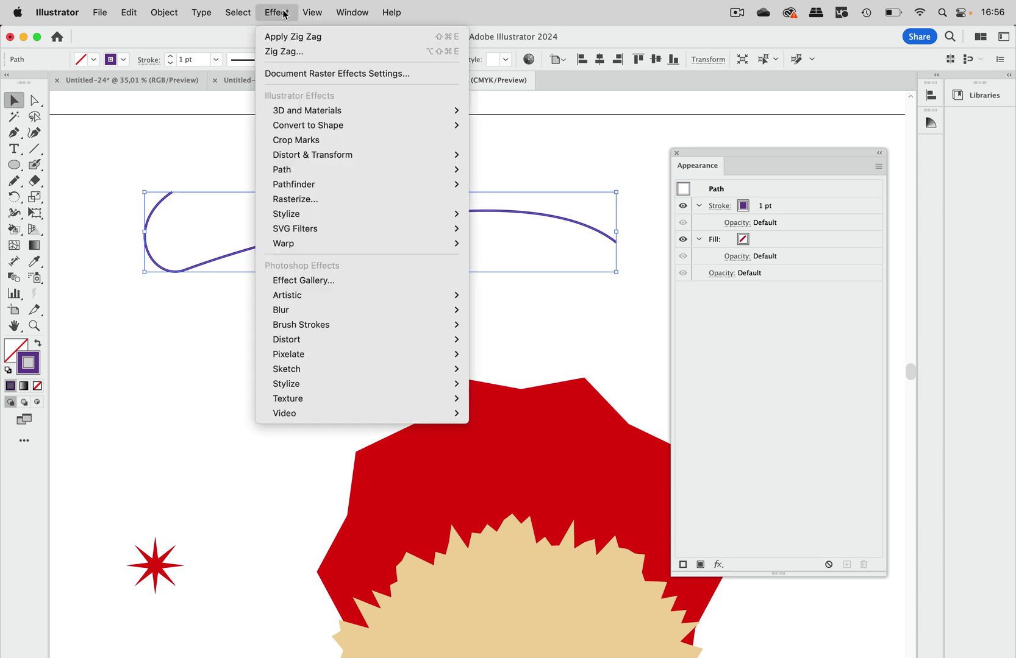
left_click(286, 50)
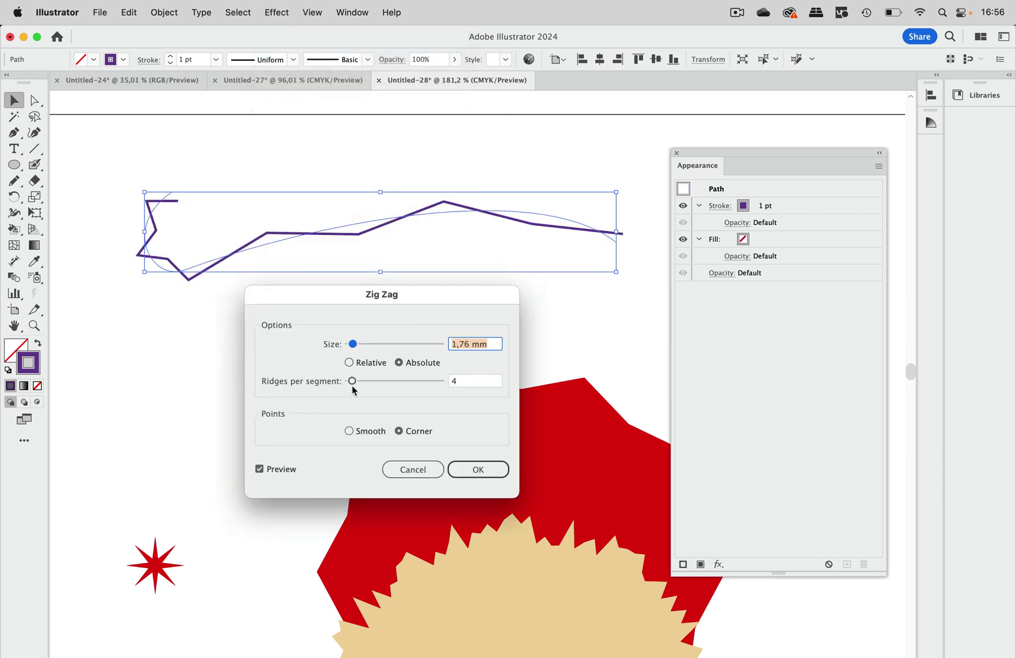
left_click_drag(352, 382, 362, 382)
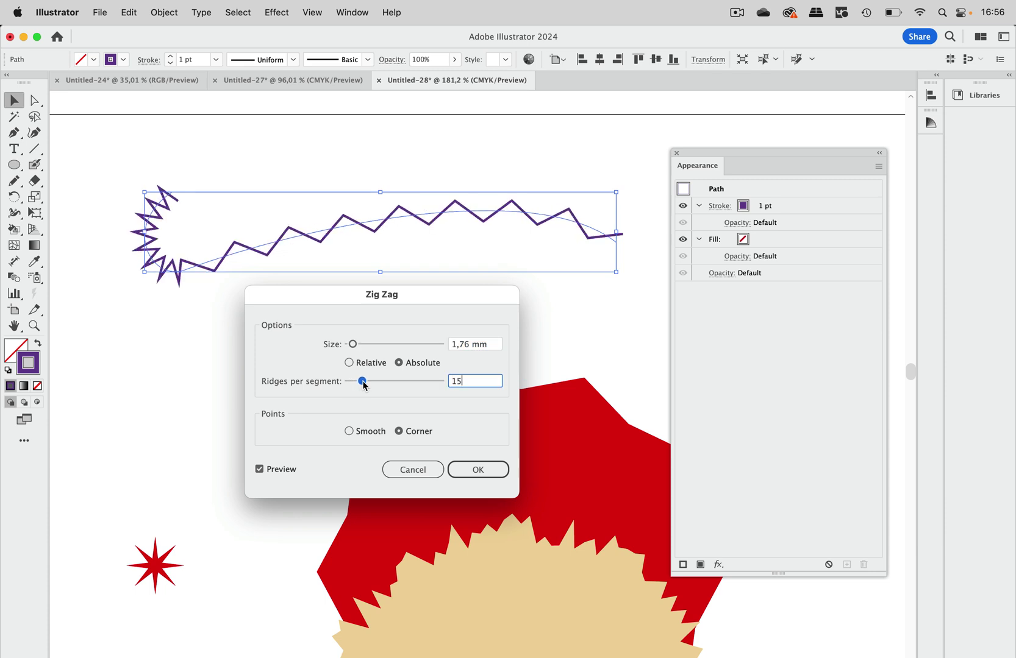
double_click(464, 382)
left_click(477, 470)
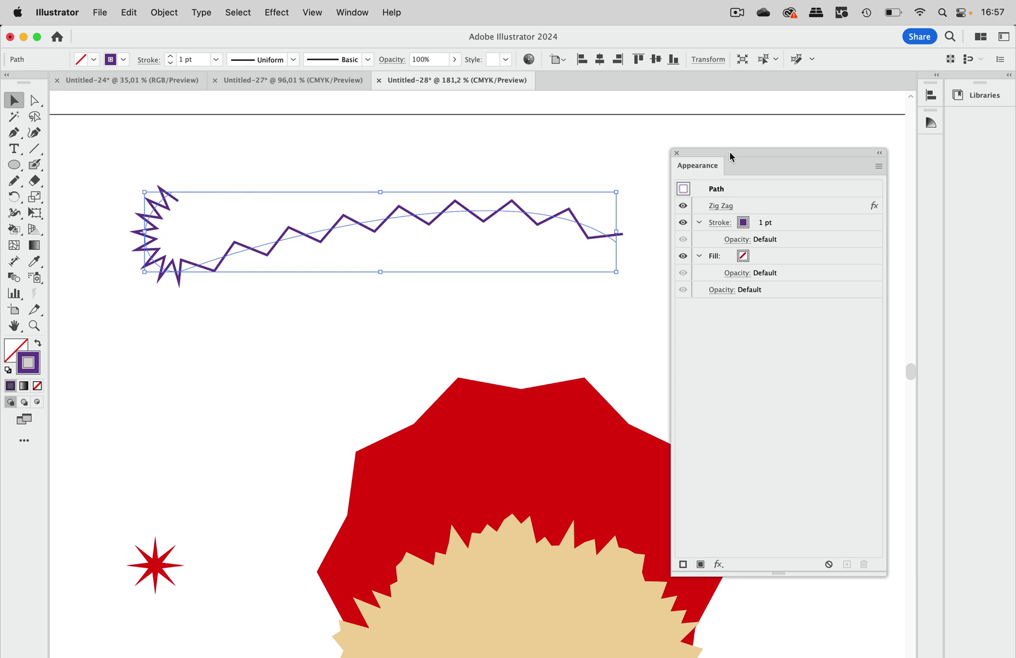
left_click_drag(729, 152, 737, 128)
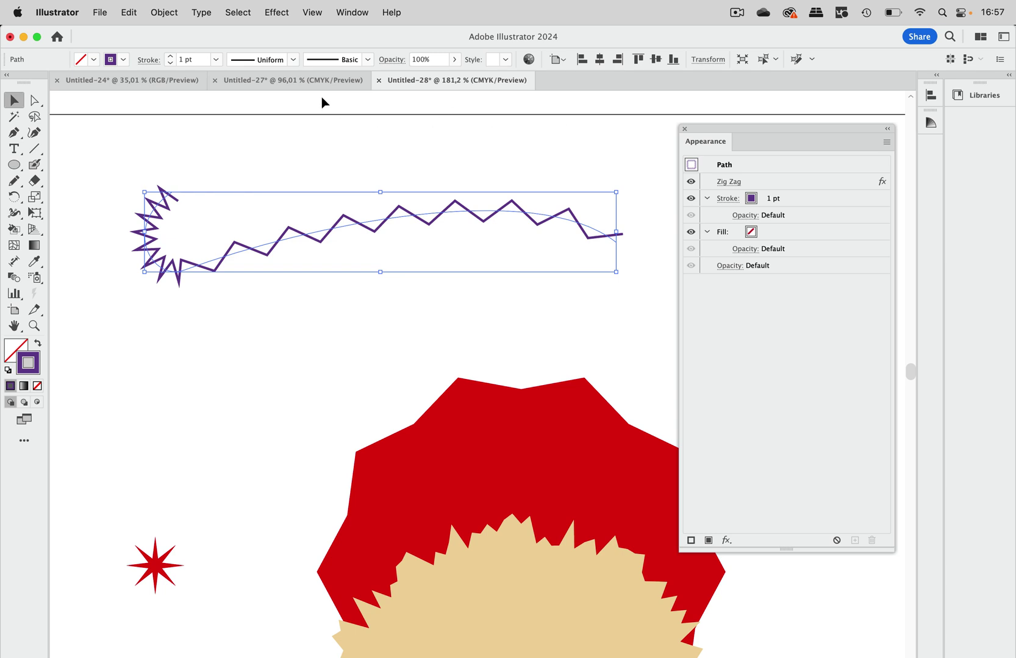
Add a default Roughen effect to the curve and move it above Zig Zag.
left_click(284, 13)
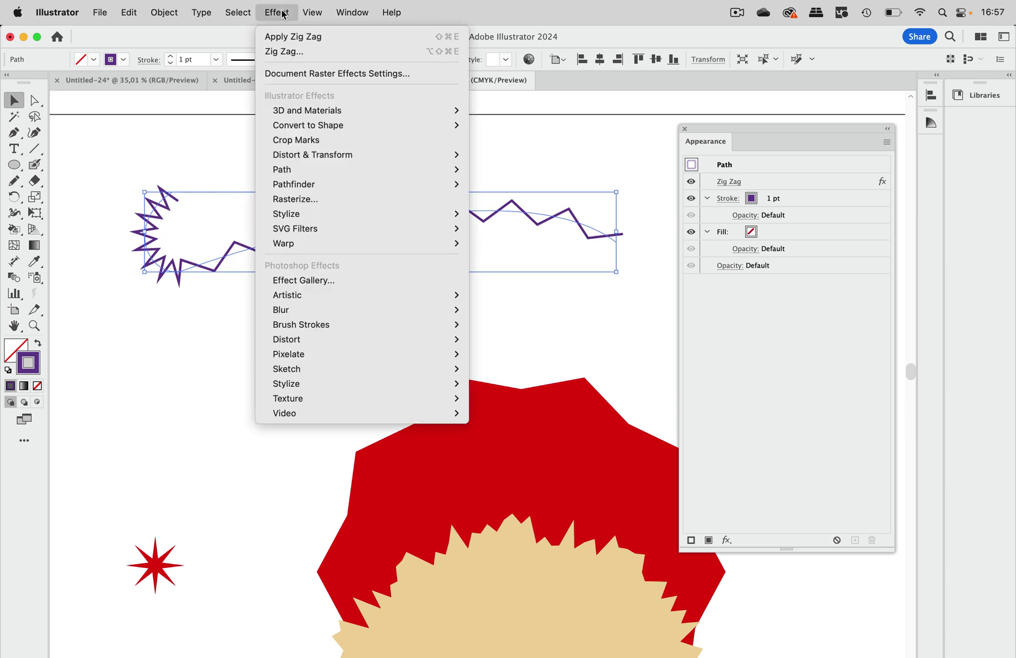
mouse_move(313, 160)
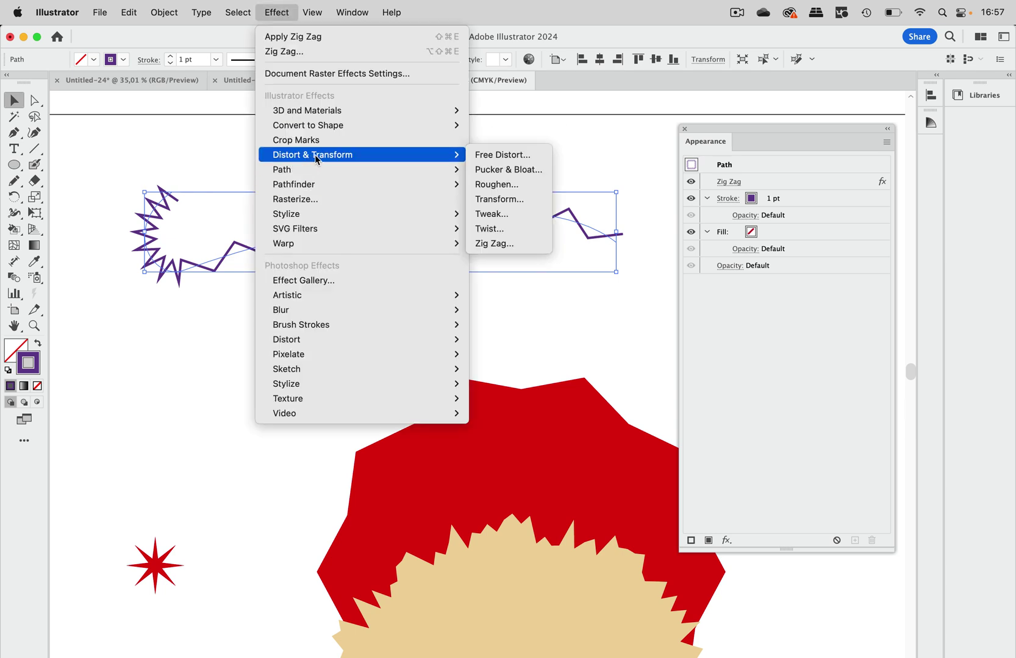
left_click(506, 186)
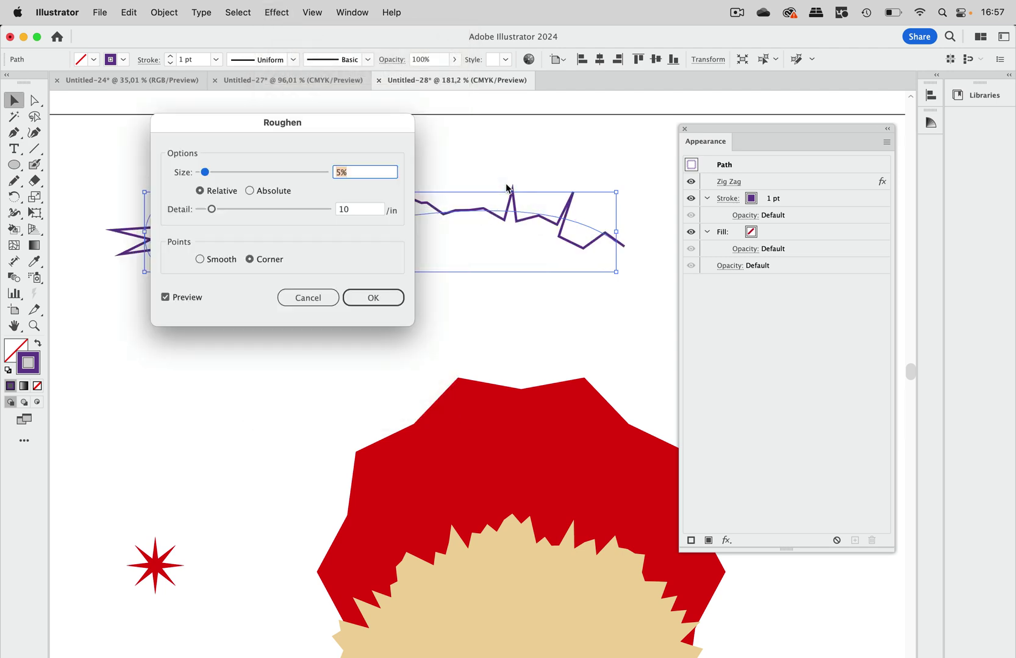
left_click(364, 297)
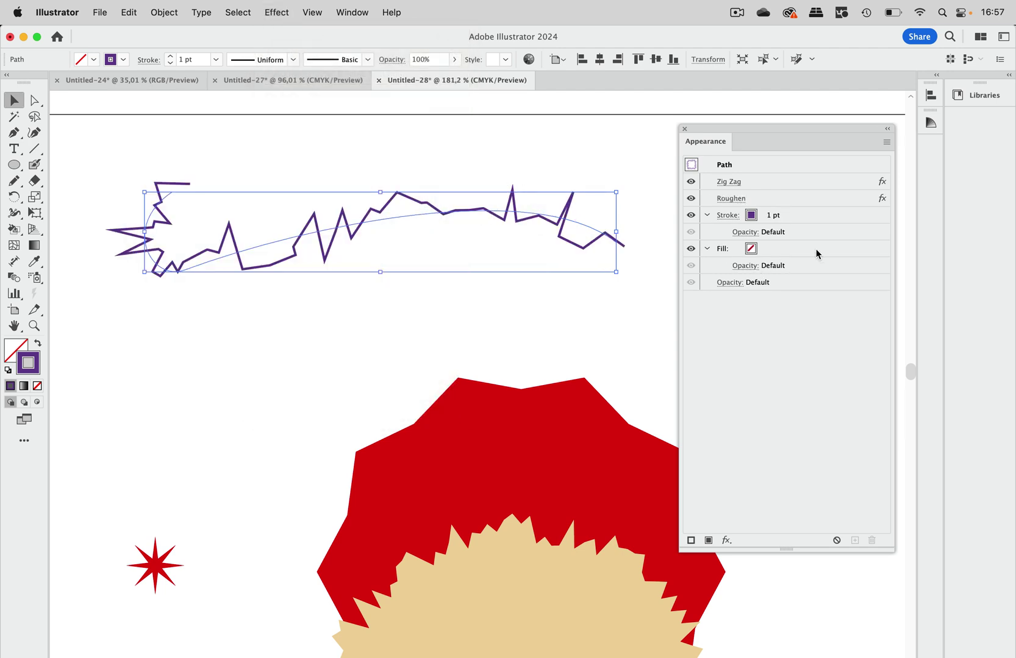
left_click_drag(782, 194, 791, 176)
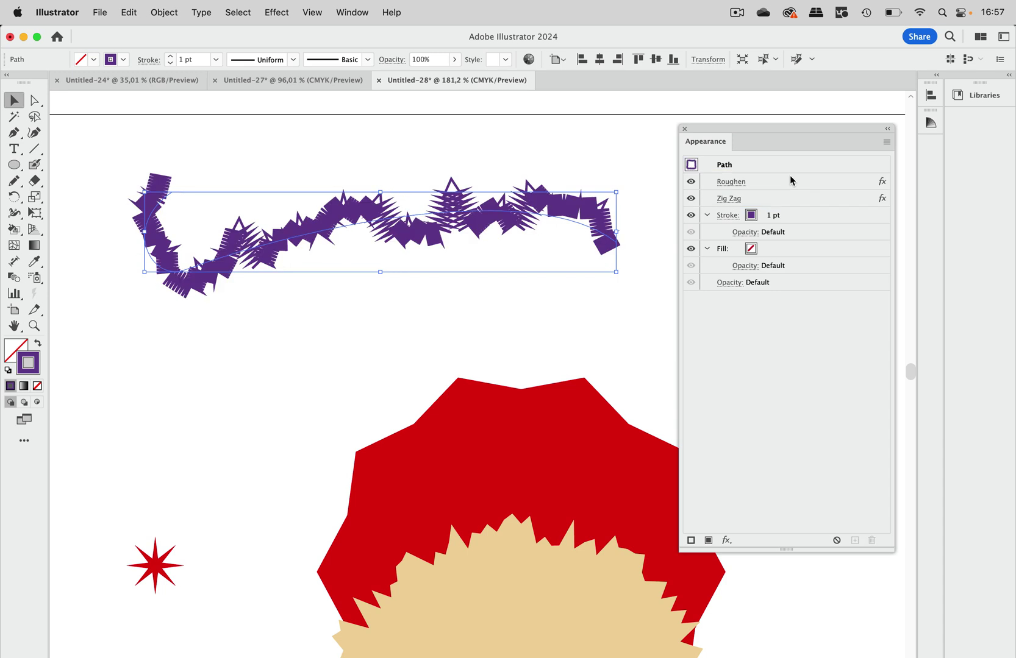
Set the Roughen to 0% size and 4/in detail.
left_click(736, 182)
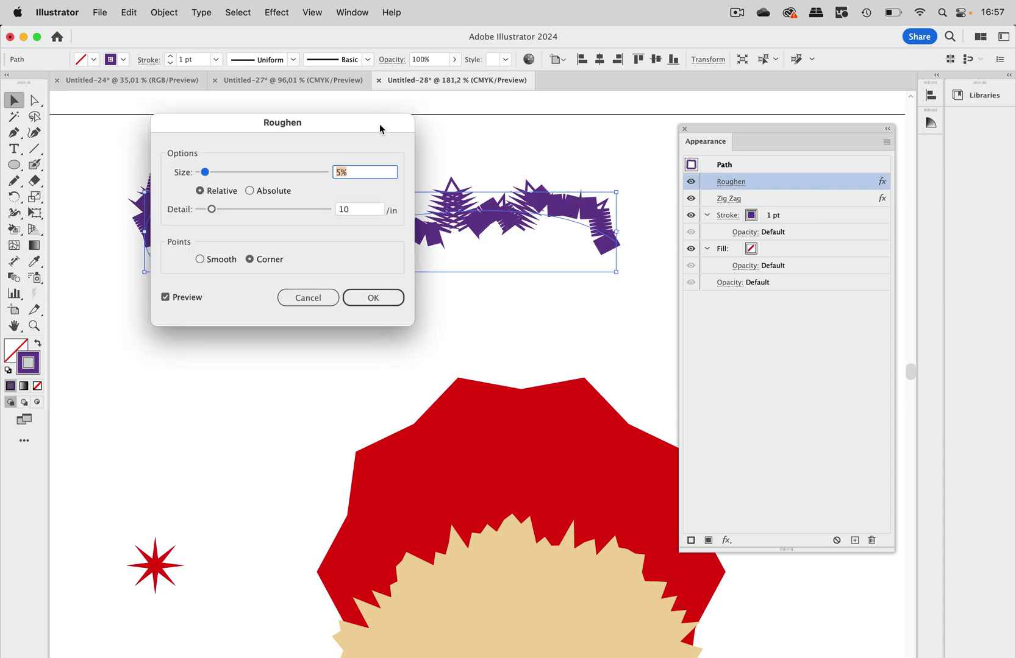
left_click_drag(380, 125, 500, 339)
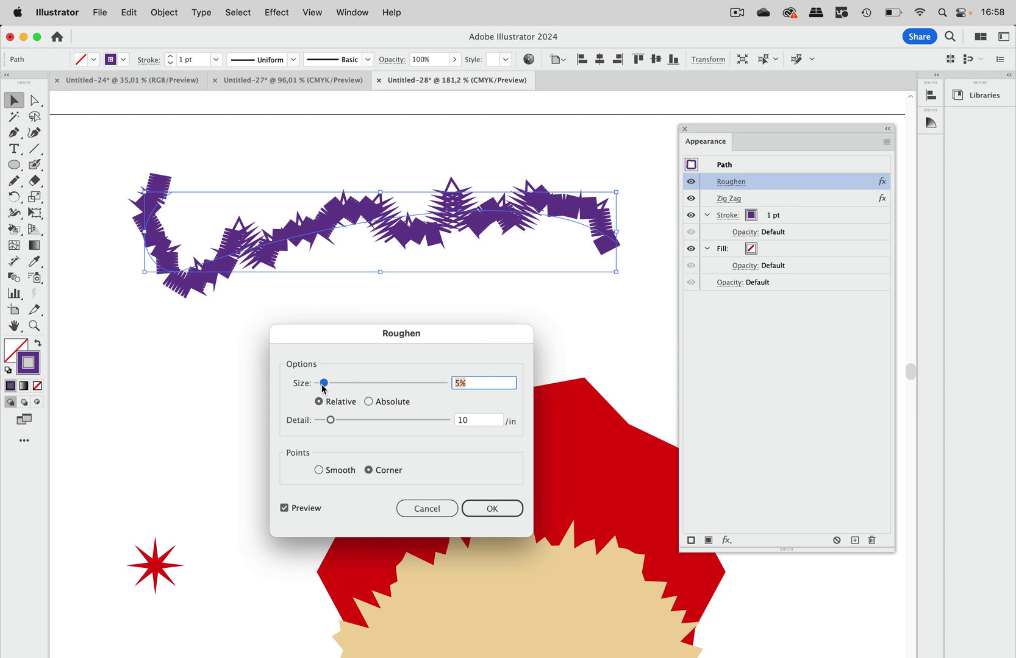
left_click_drag(324, 383, 267, 389)
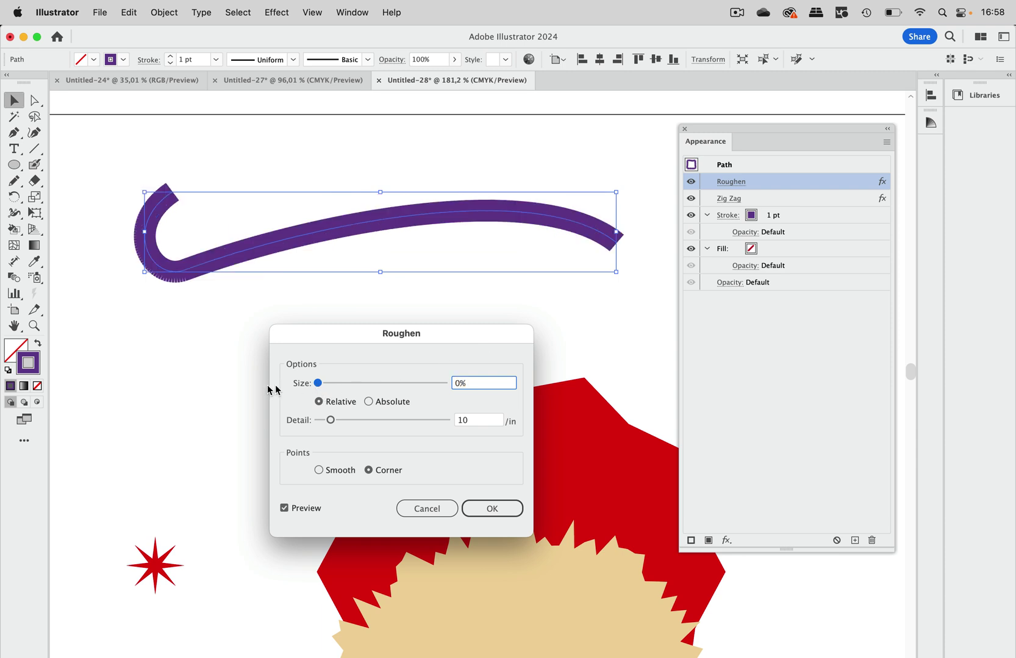
left_click(330, 420)
left_click_drag(330, 422, 323, 422)
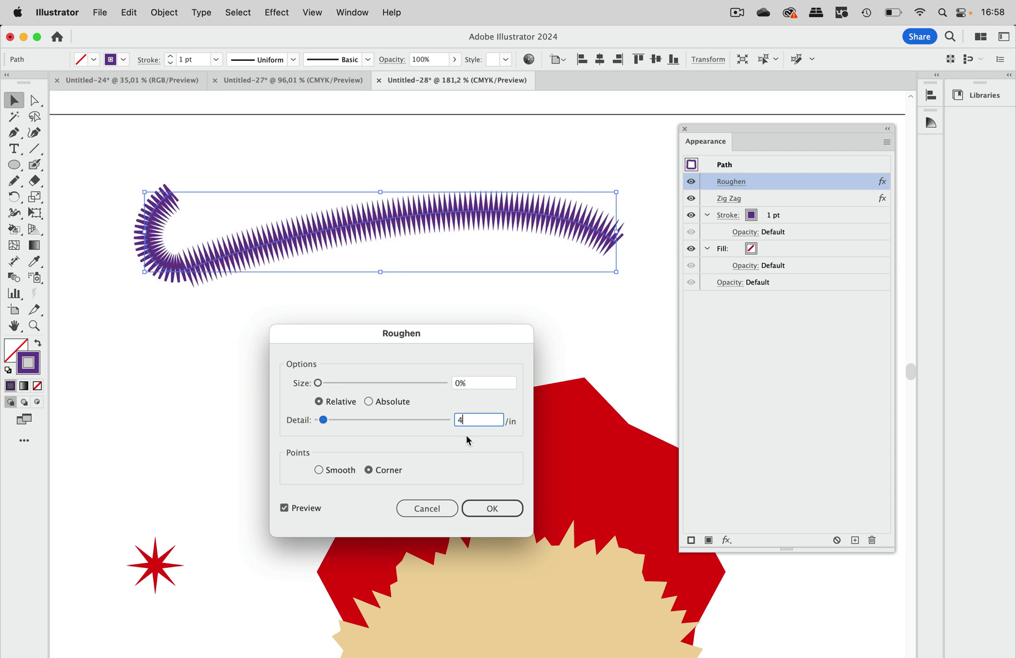
left_click(495, 509)
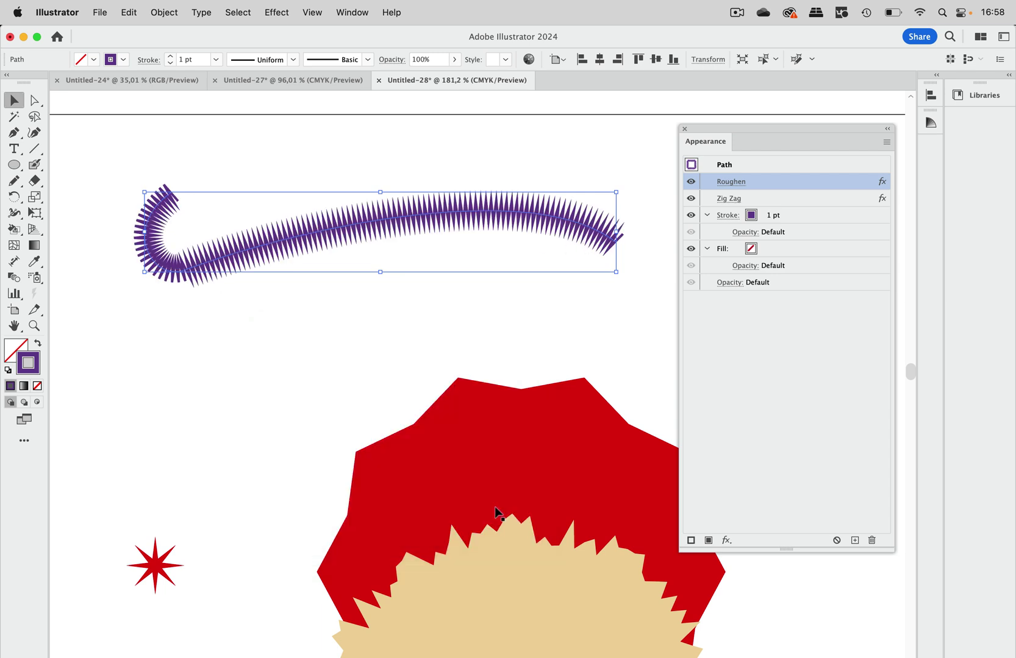
Lower the purple curve's Zig Zag from 15 to 7 ridges per segment.
left_click(731, 199)
left_click_drag(363, 382, 355, 382)
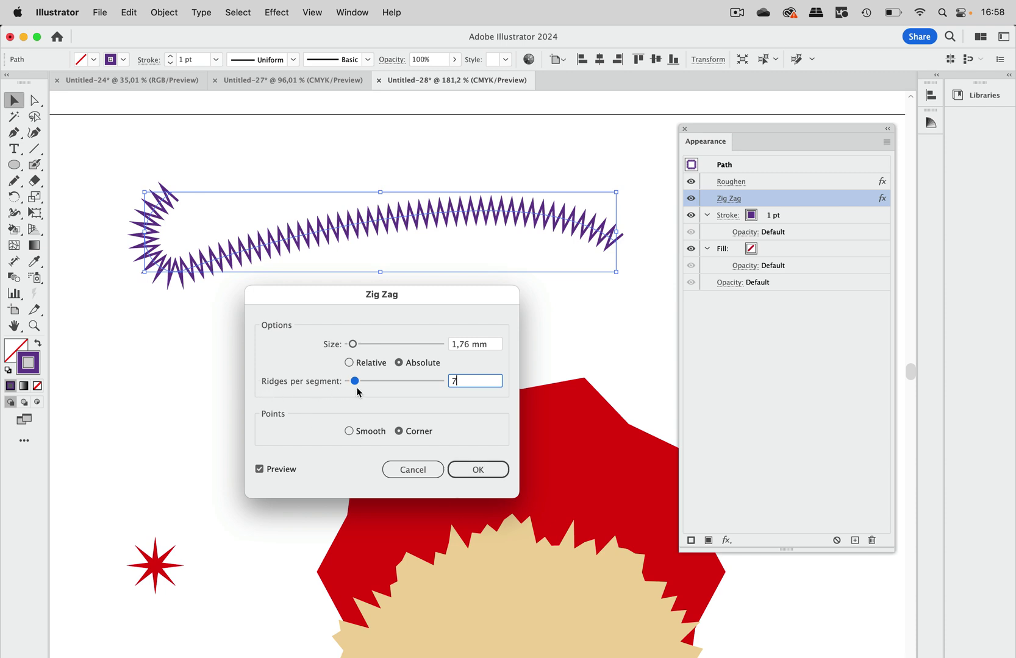
Accept Zig Zag at 7 ridges, then reopen the purple curve's Roughen settings (0% size, 4/in detail, corner points).
left_click(478, 470)
left_click(735, 183)
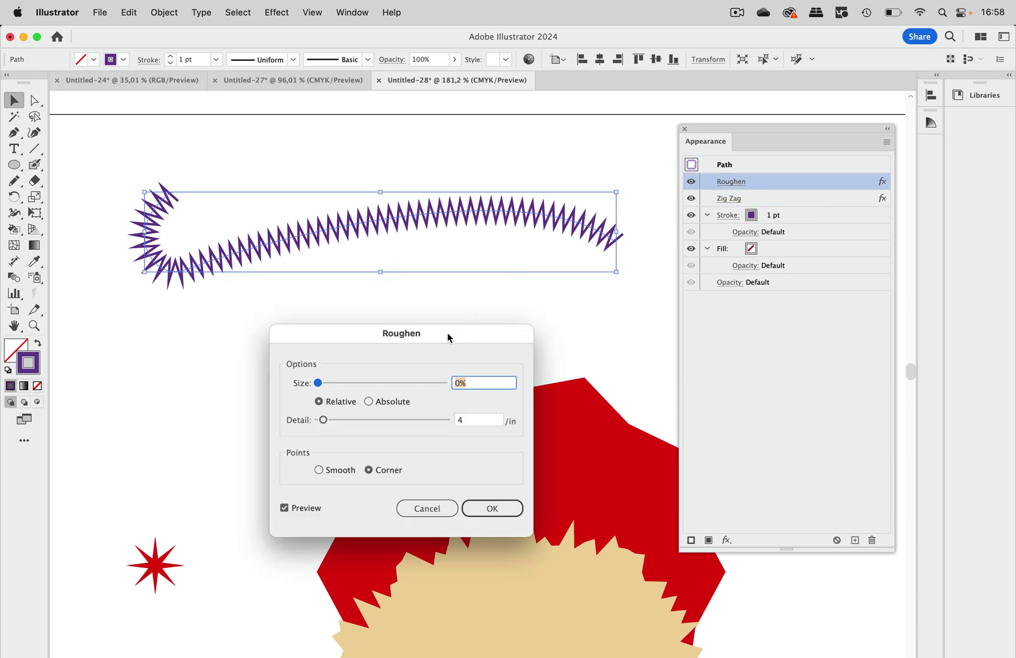
left_click_drag(363, 344, 289, 344)
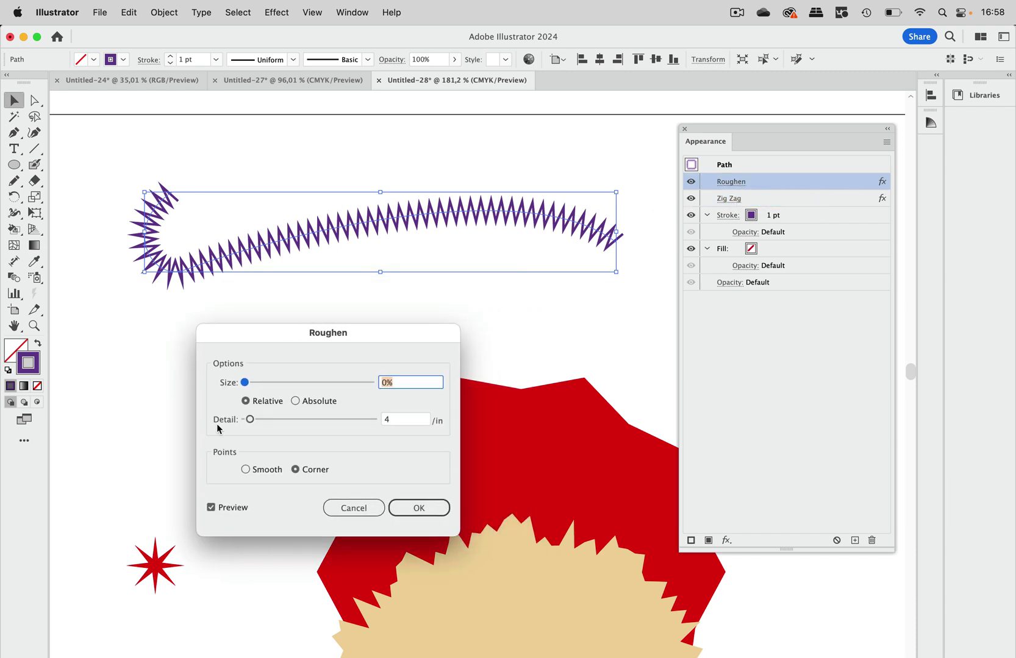
left_click(398, 419)
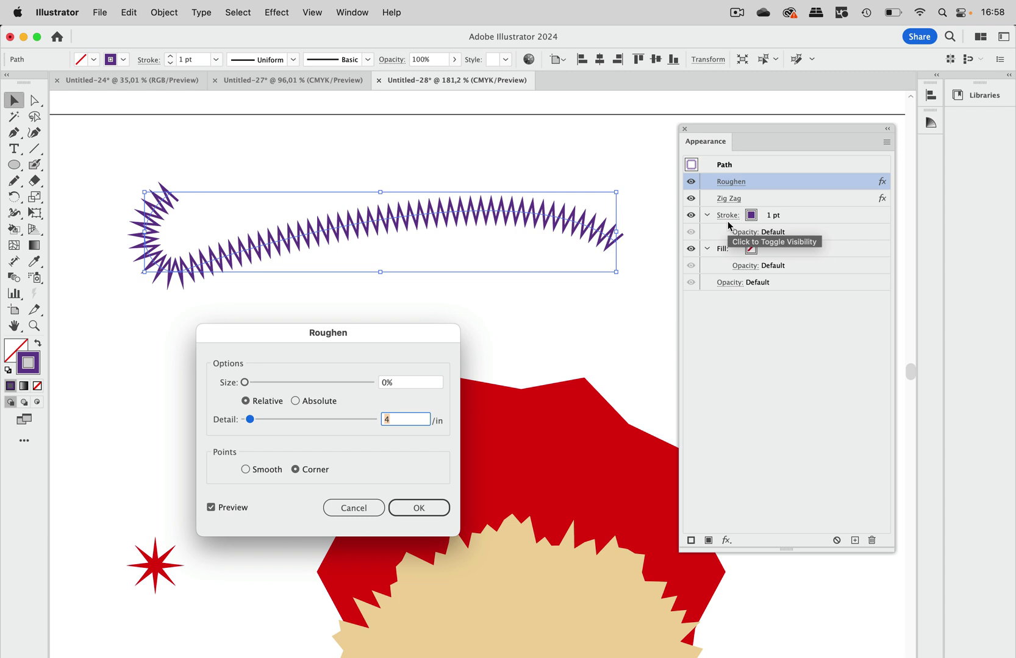
left_click_drag(409, 333, 458, 303)
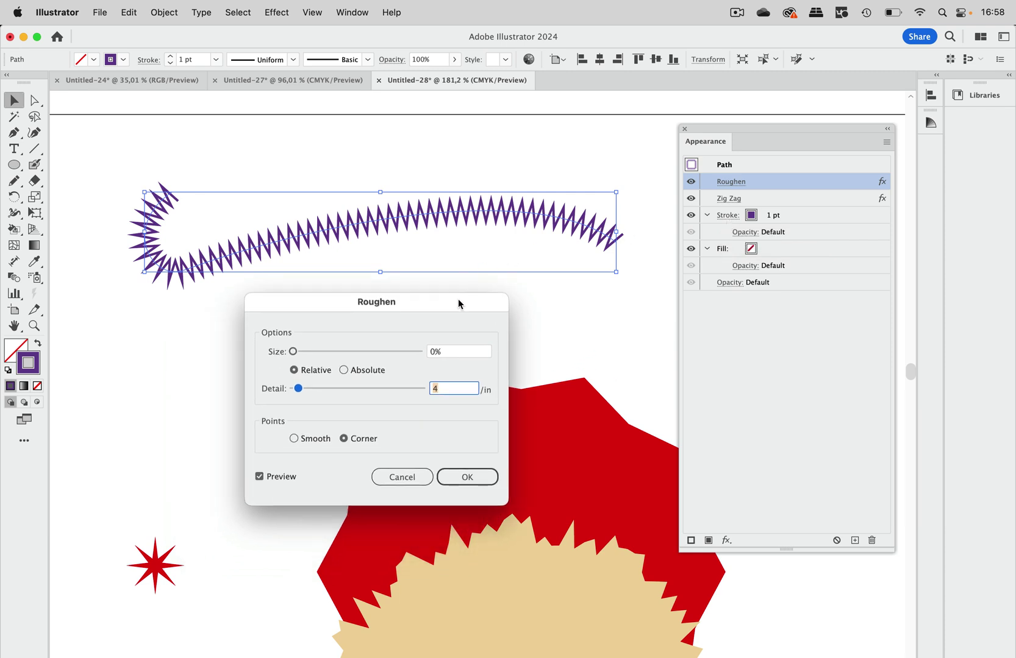